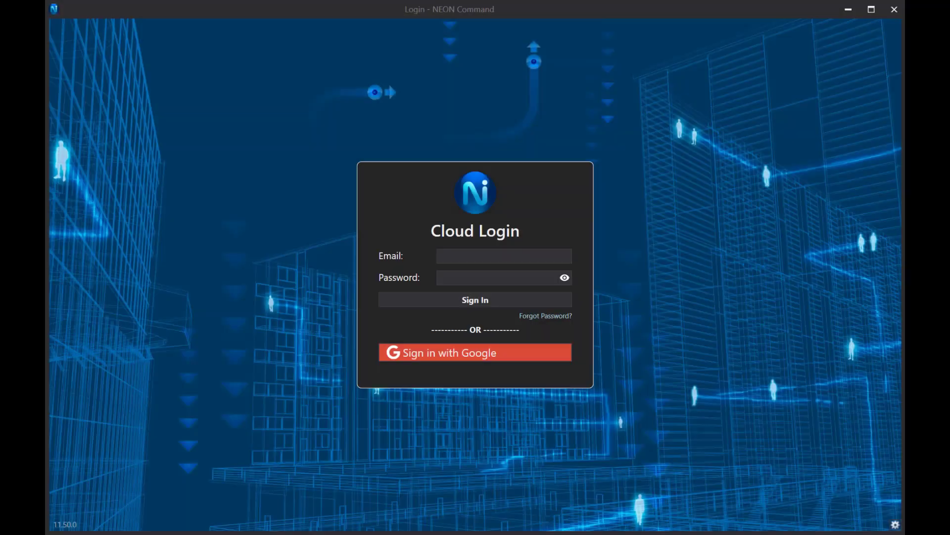
Sign in with the account email and password to reach the Live satellite map.
{"action": "left_click", "coordinate": [489, 255]}
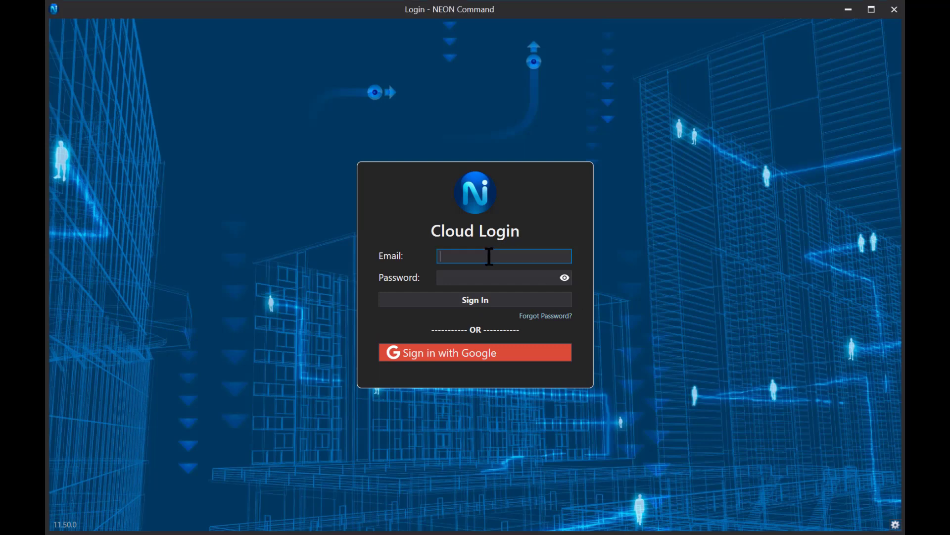
{"action": "key", "text": "Tab"}
{"action": "type", "text": "p"}
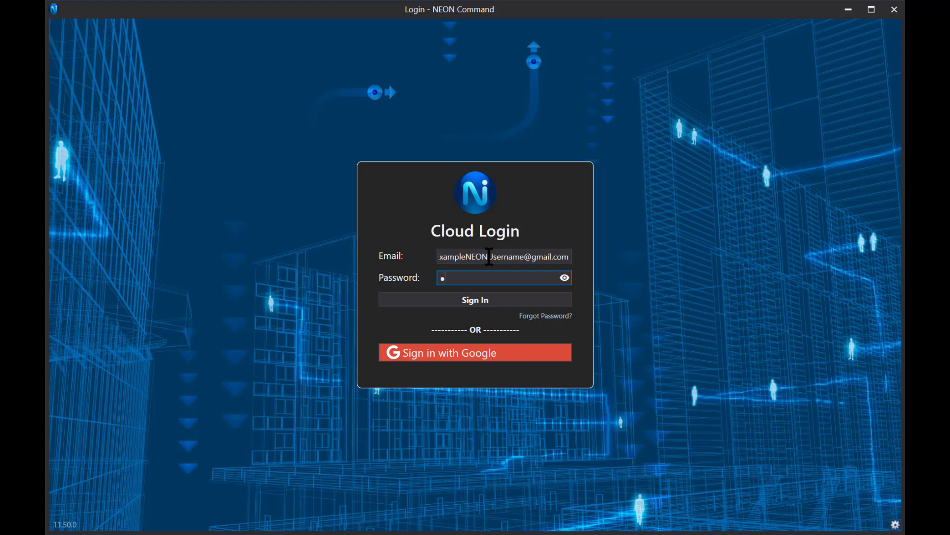
{"action": "type", "text": "assword"}
{"action": "key", "text": "Return"}
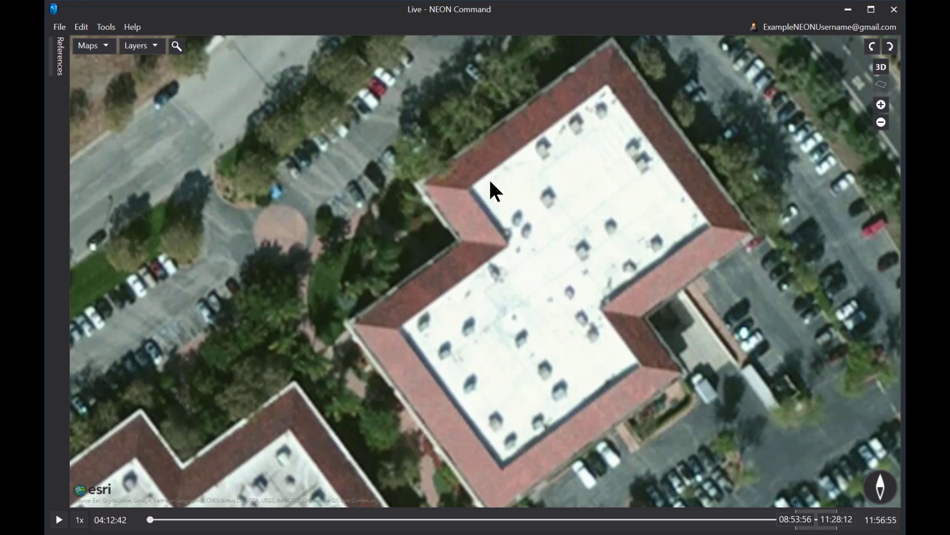
{"action": "left_click", "coordinate": [63, 27]}
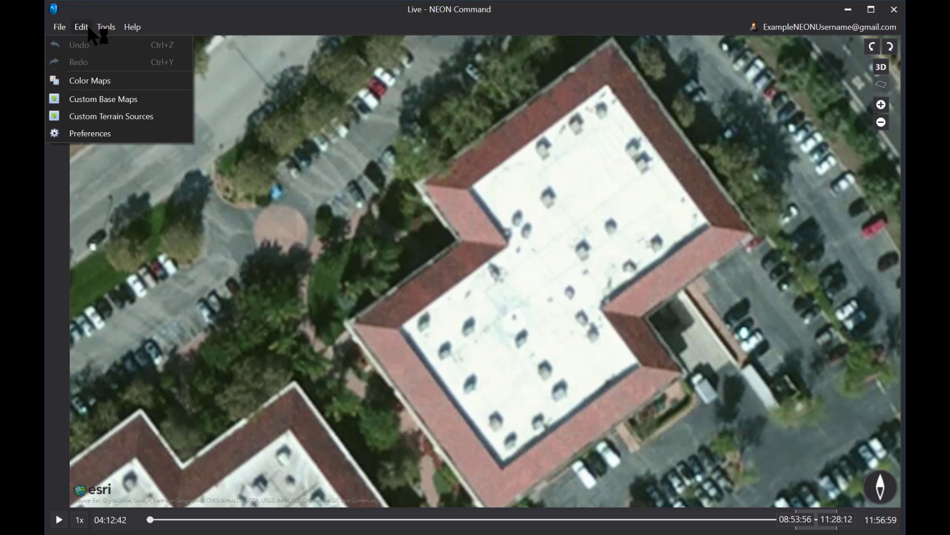
{"action": "mouse_move", "coordinate": [110, 34]}
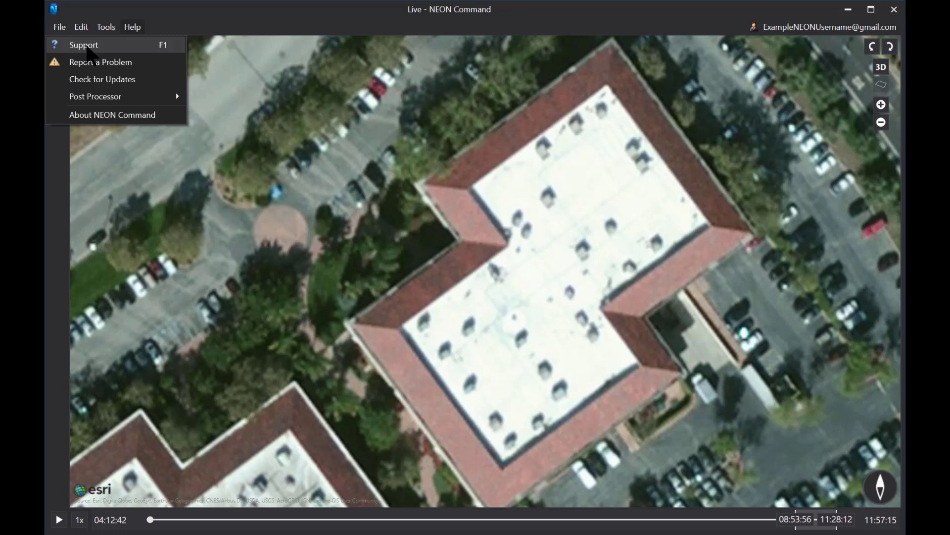
{"action": "left_click", "coordinate": [211, 33]}
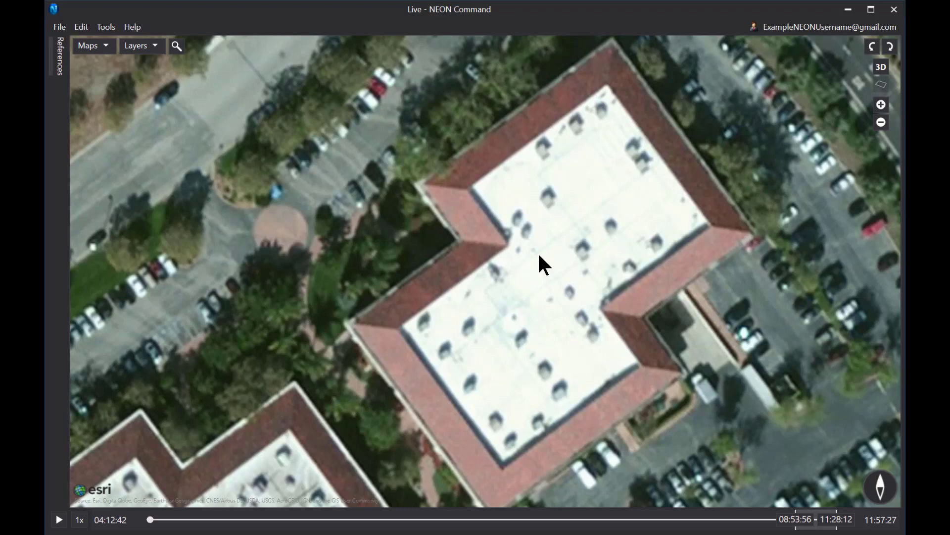
{"action": "scroll", "coordinate": [539, 256], "scroll_direction": "down", "scroll_amount": 5}
{"action": "scroll", "coordinate": [539, 256], "scroll_direction": "up", "scroll_amount": 5}
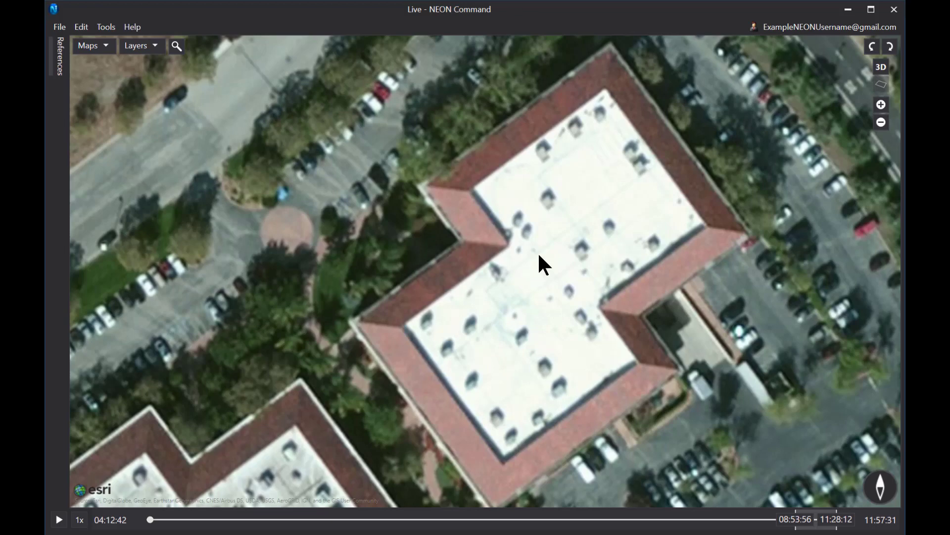
{"action": "scroll", "coordinate": [539, 256], "scroll_direction": "down", "scroll_amount": 2}
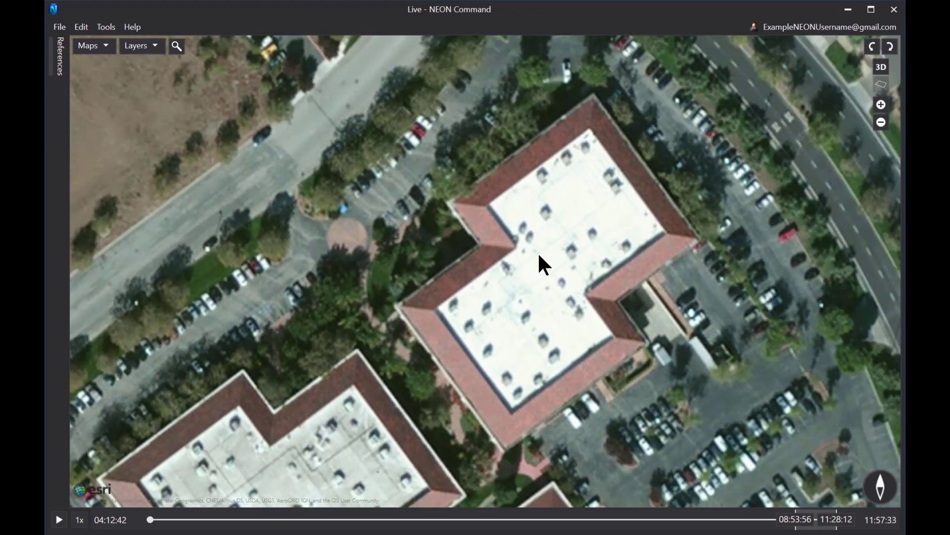
{"action": "scroll", "coordinate": [539, 256], "scroll_direction": "up", "scroll_amount": 2}
{"action": "scroll", "coordinate": [539, 256], "scroll_direction": "up", "scroll_amount": 1}
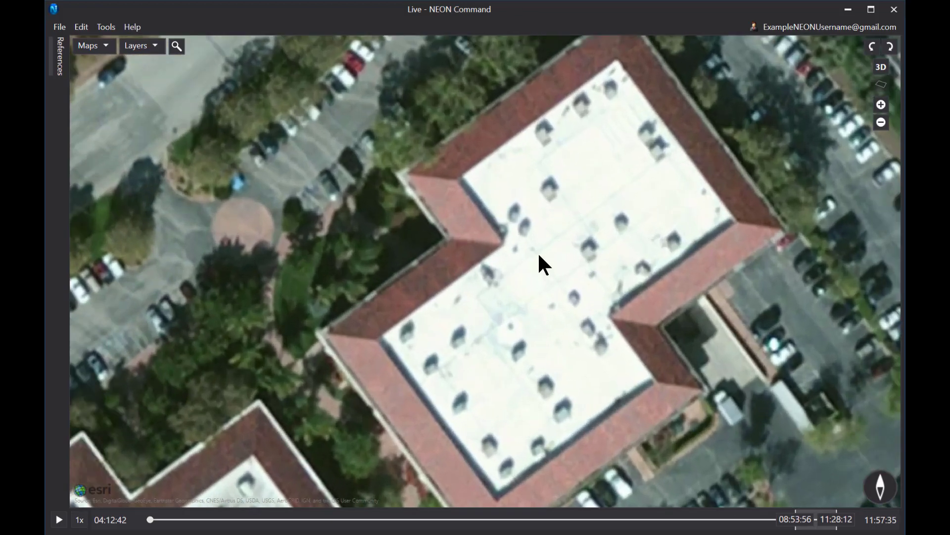
{"action": "left_click_drag", "start_coordinate": [545, 253], "coordinate": [560, 242]}
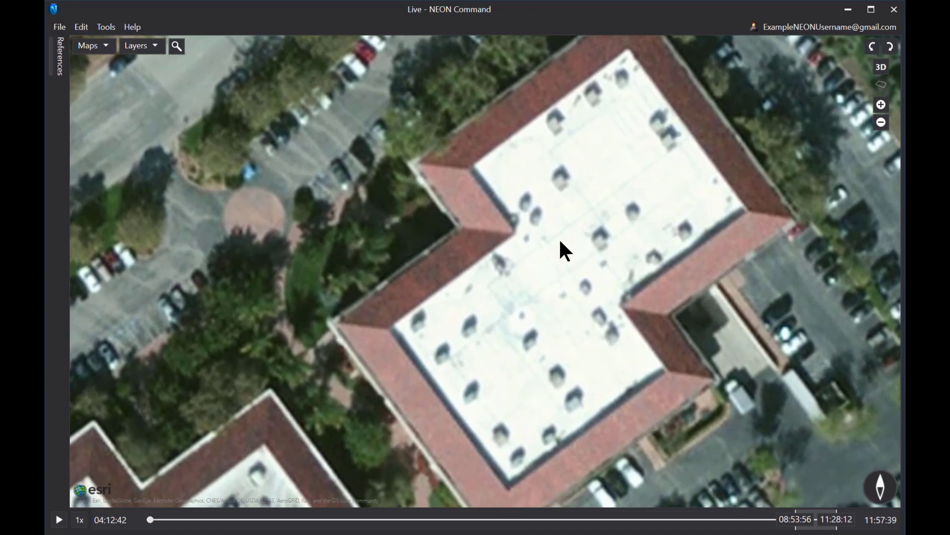
{"action": "scroll", "coordinate": [561, 245], "scroll_direction": "down", "scroll_amount": 1}
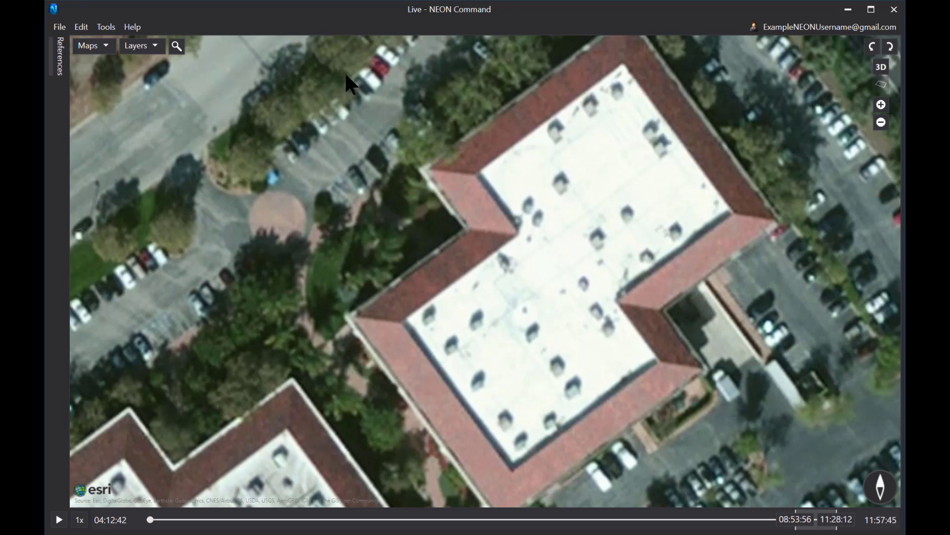
{"action": "left_click", "coordinate": [175, 45]}
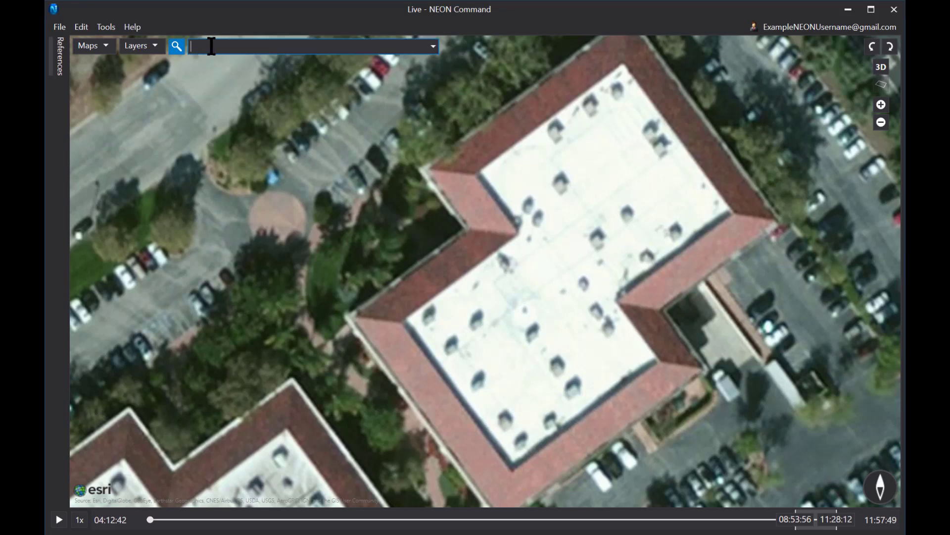
{"action": "left_click", "coordinate": [177, 45]}
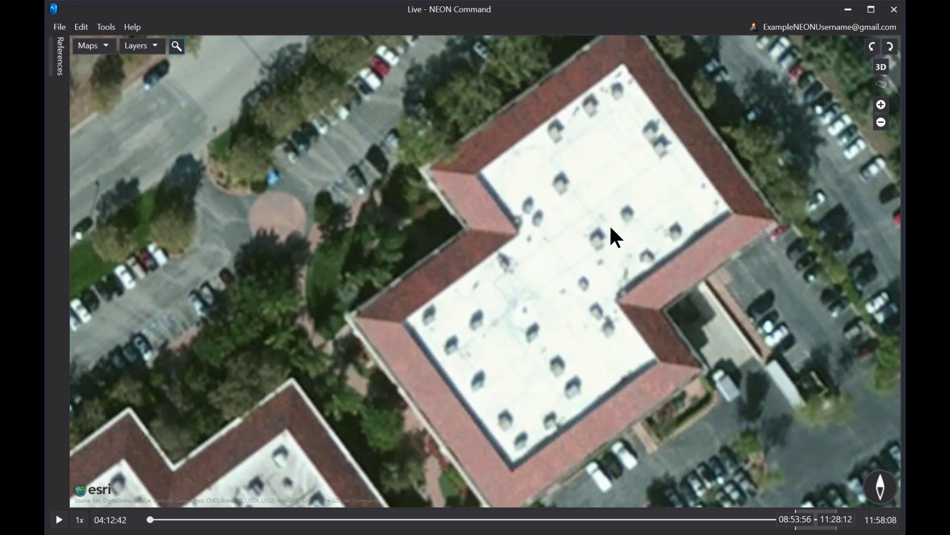
Choose Create Building from the roof's context menu and zoom in on the roof's top corner.
{"action": "right_click", "coordinate": [567, 234]}
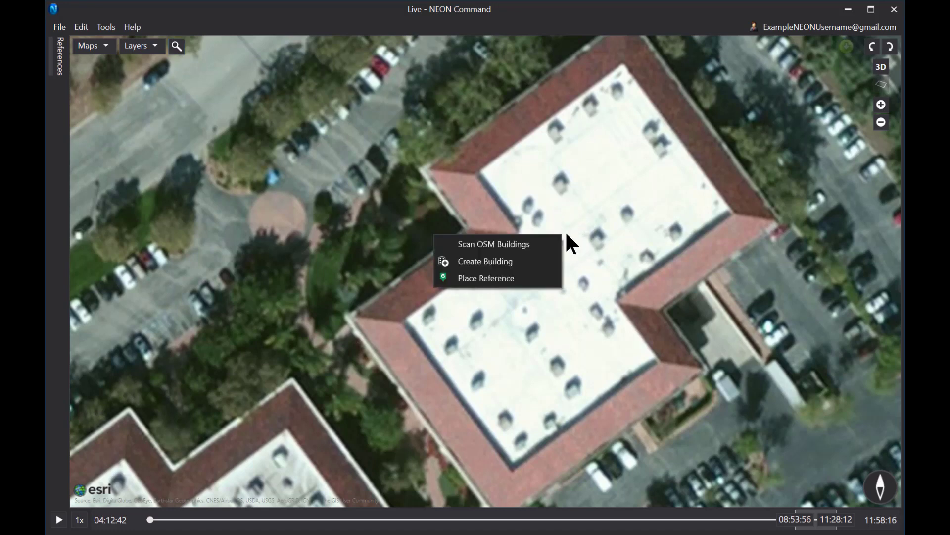
{"action": "left_click", "coordinate": [475, 260]}
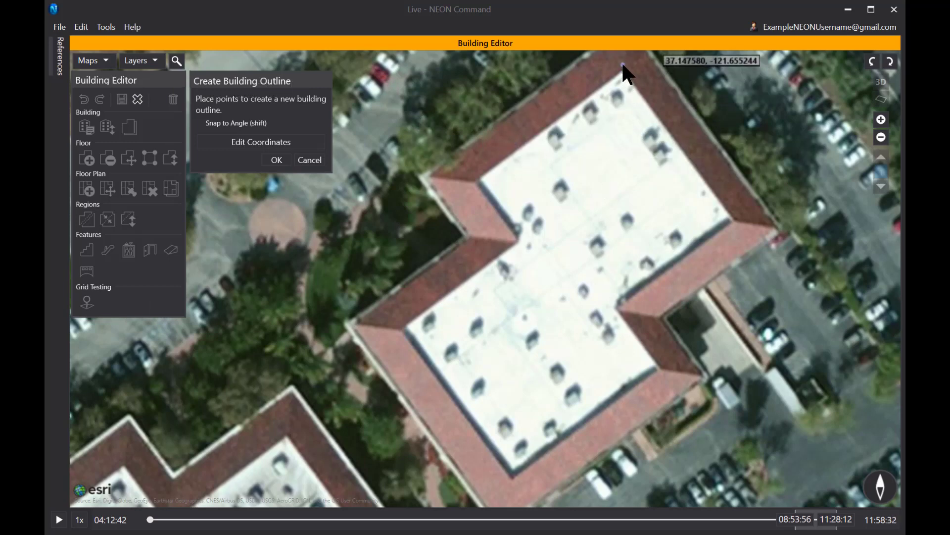
{"action": "left_click_drag", "start_coordinate": [622, 70], "coordinate": [612, 141]}
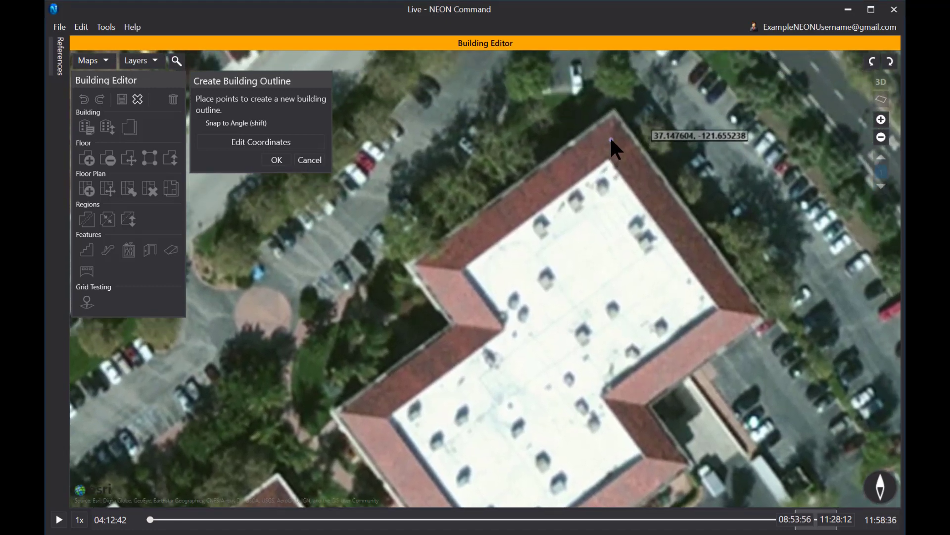
{"action": "scroll", "coordinate": [611, 140], "scroll_direction": "up", "scroll_amount": 2}
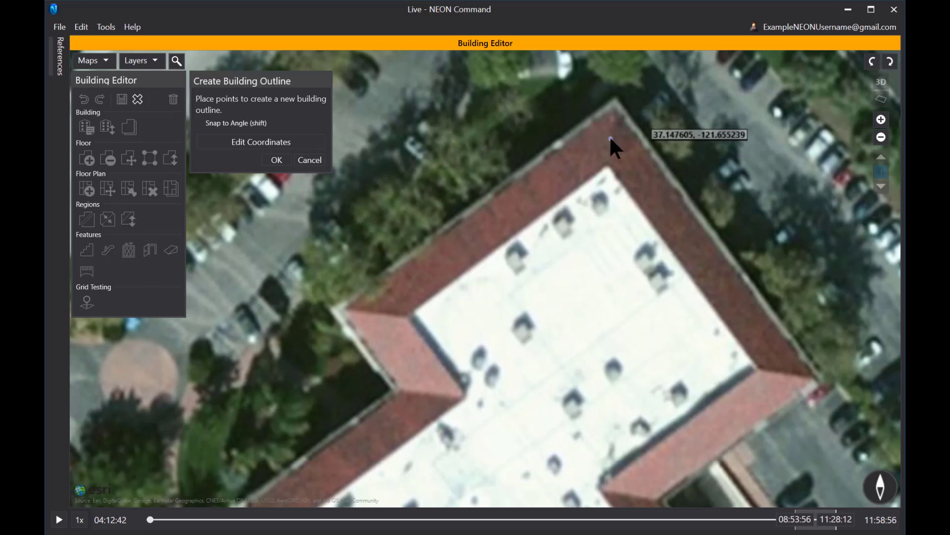
Place outline points at the roof's top, right, inner and bottom corners with angle snapping.
{"action": "left_click", "coordinate": [611, 139]}
{"action": "left_click", "coordinate": [787, 374]}
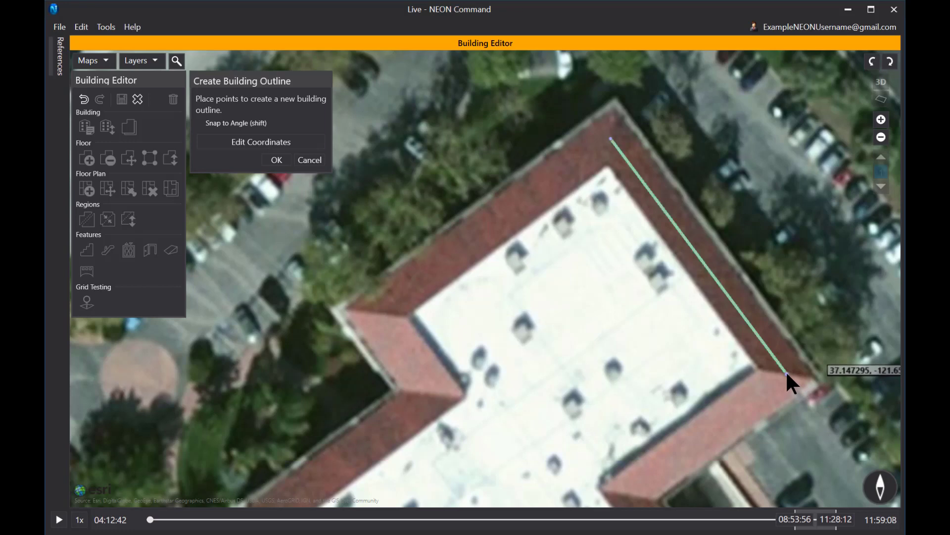
{"action": "key", "text": "shift"}
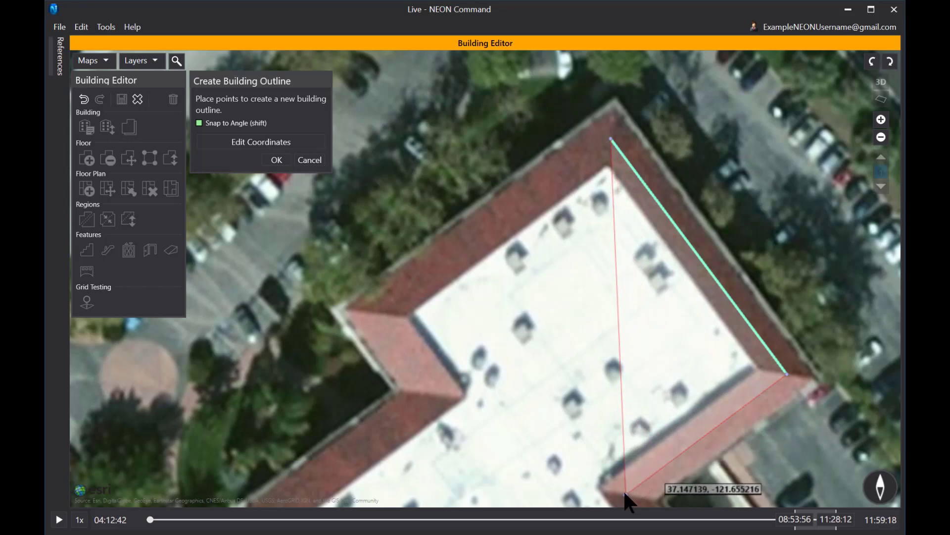
{"action": "left_click_drag", "start_coordinate": [625, 495], "coordinate": [671, 327]}
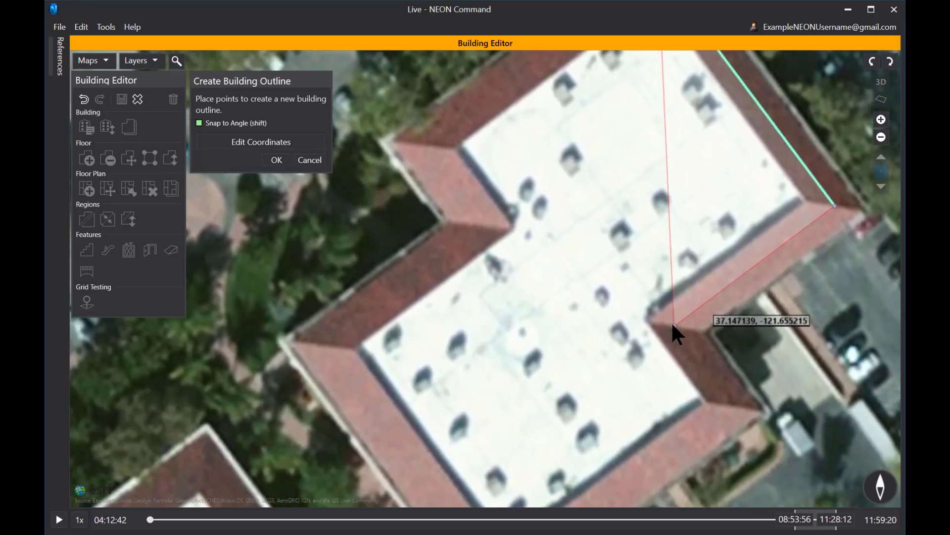
{"action": "left_click", "coordinate": [673, 326]}
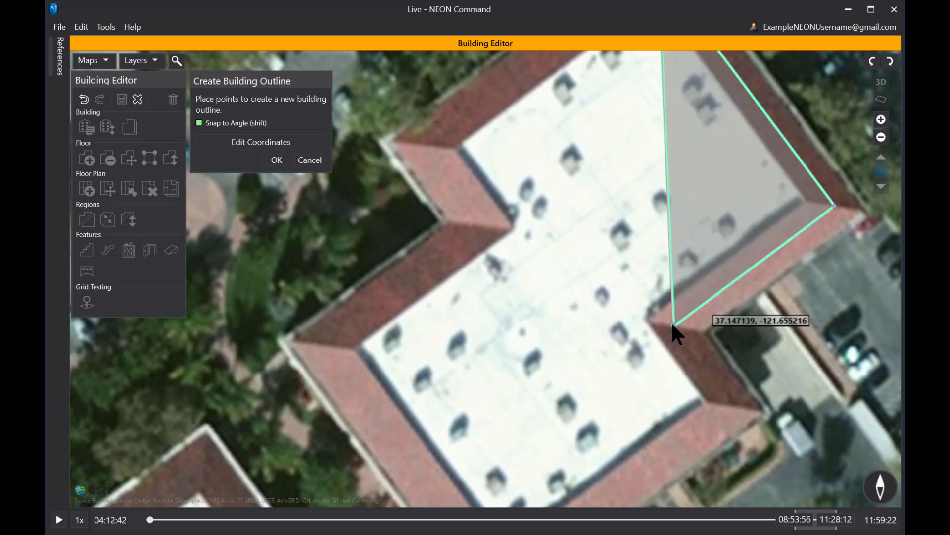
{"action": "left_click", "coordinate": [733, 402]}
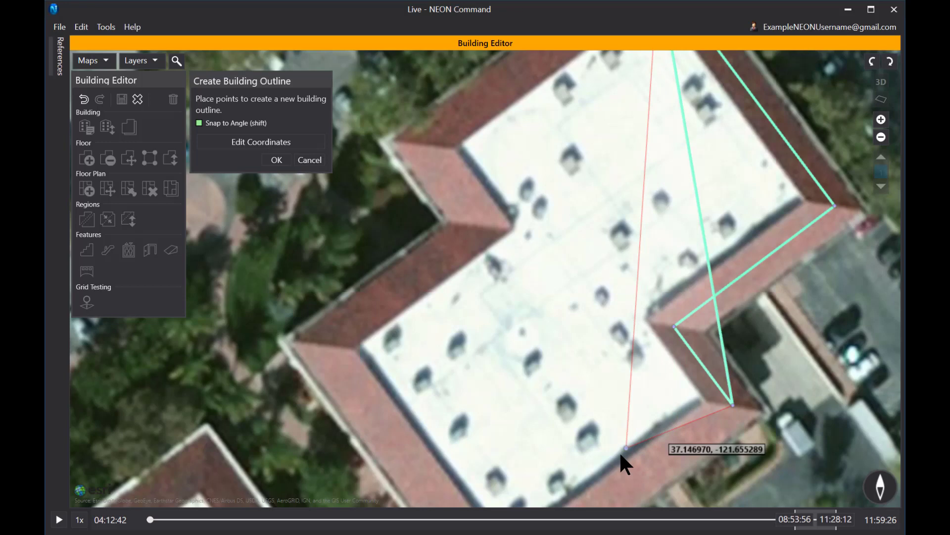
{"action": "left_click_drag", "start_coordinate": [593, 437], "coordinate": [634, 320]}
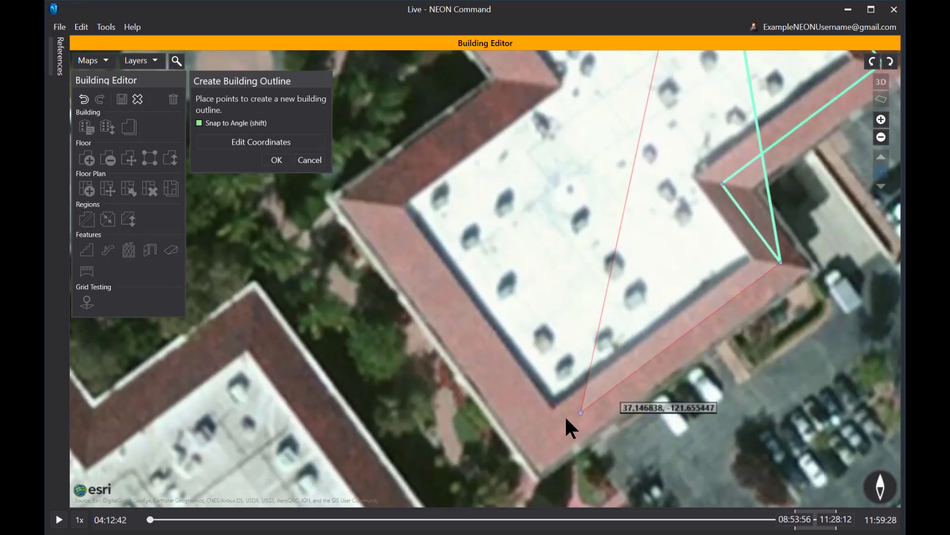
{"action": "left_click", "coordinate": [545, 434]}
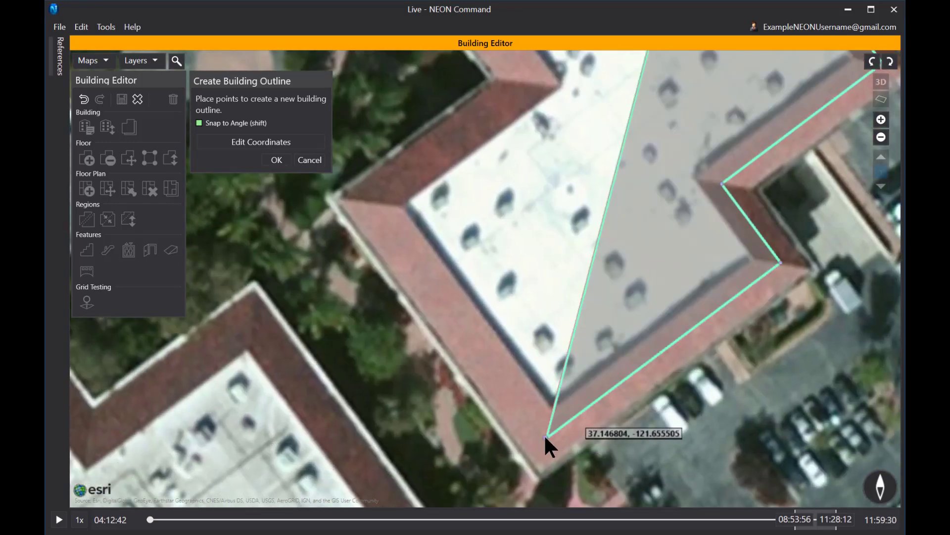
Add the left and upper corner points, undo two misplaced points, and re-place the corner.
{"action": "left_click", "coordinate": [371, 198]}
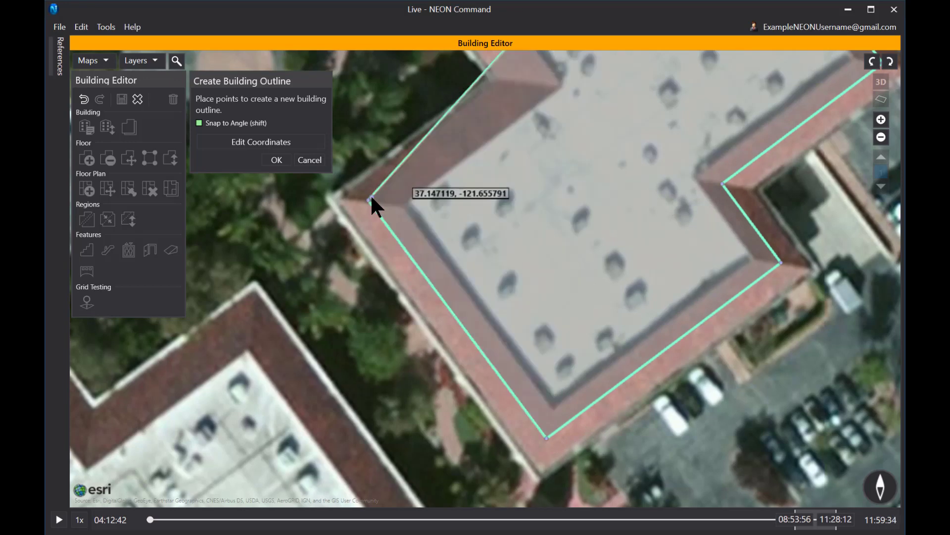
{"action": "left_click", "coordinate": [522, 81]}
{"action": "left_click_drag", "start_coordinate": [522, 81], "coordinate": [658, 322]}
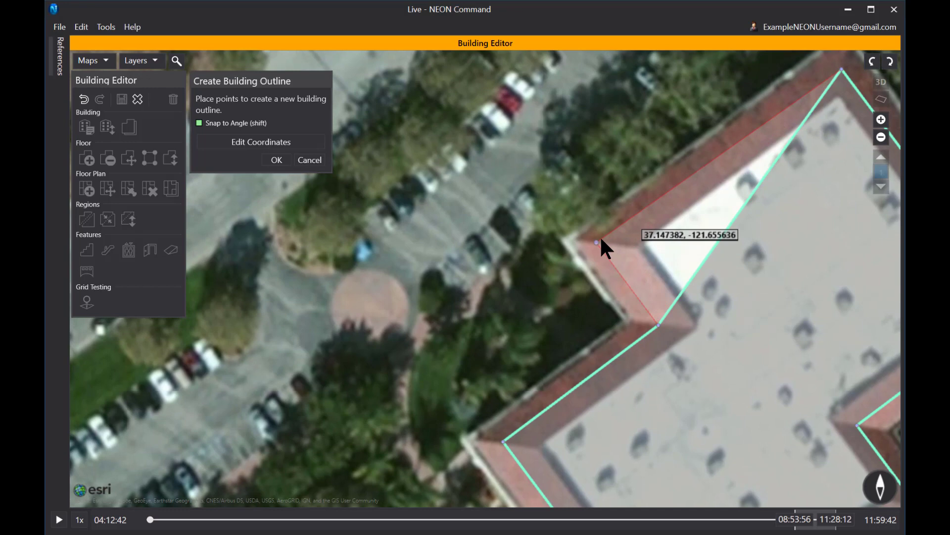
{"action": "left_click", "coordinate": [599, 241]}
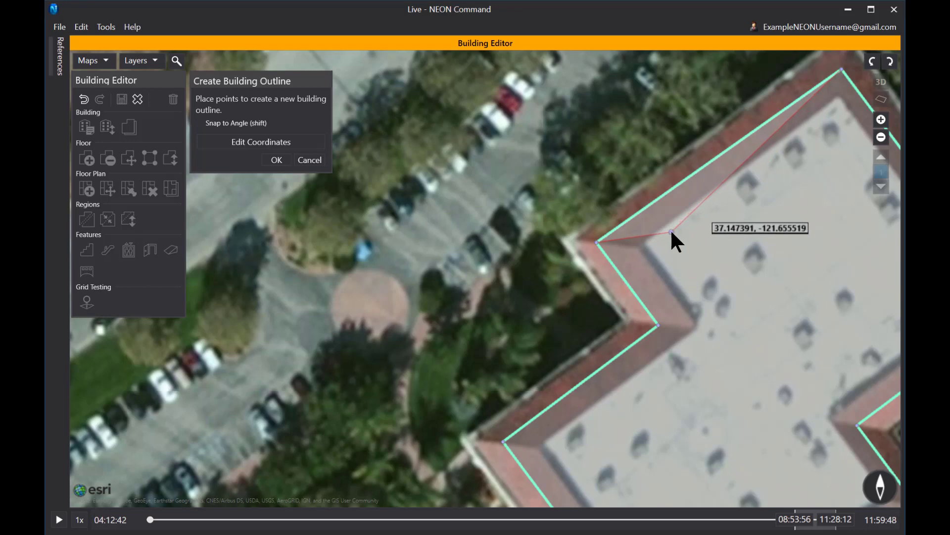
{"action": "key", "text": "ctrl+z"}
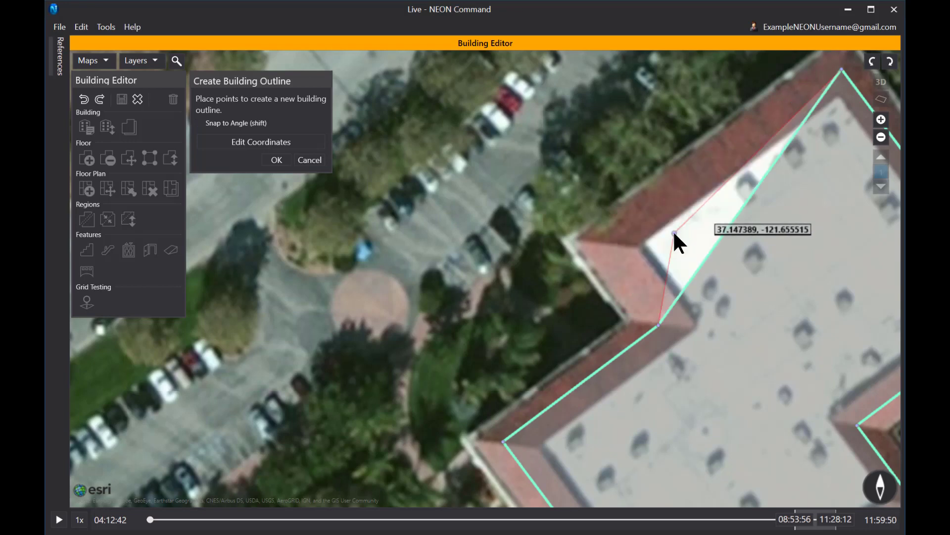
{"action": "key", "text": "ctrl+z"}
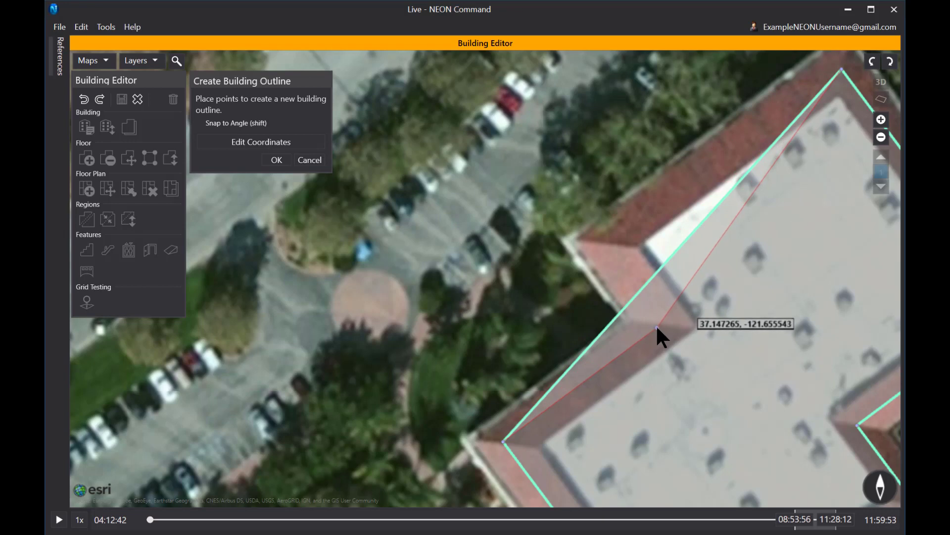
{"action": "key", "text": "shift"}
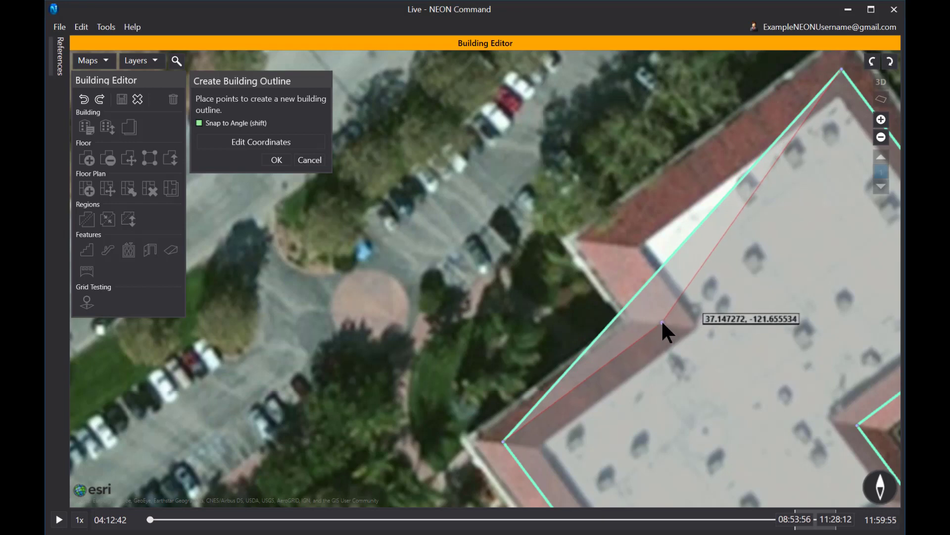
{"action": "left_click", "coordinate": [661, 322]}
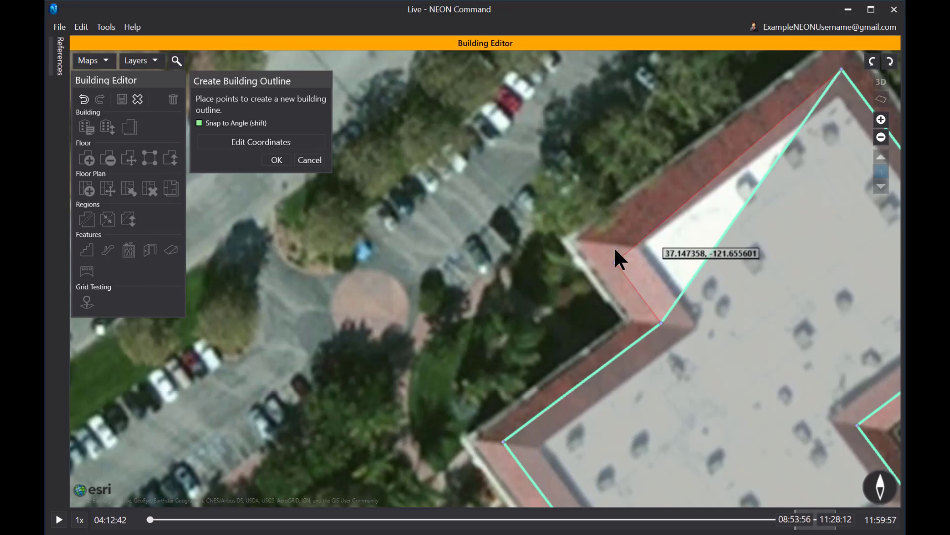
Place the final upper-left wing corner point to close the building outline.
{"action": "left_click", "coordinate": [601, 242]}
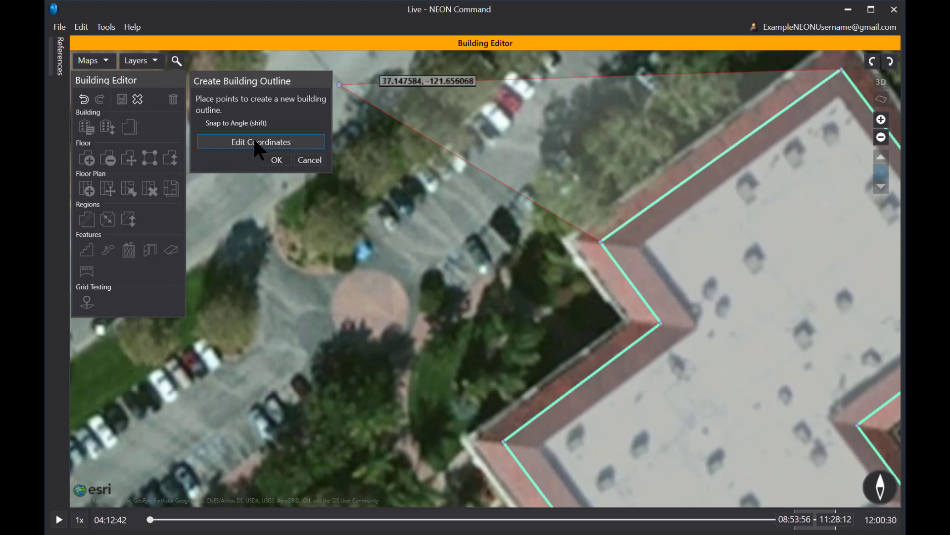
Confirm the outline, name the building 'Sample Building' and raise # Above to 2.
{"action": "left_click", "coordinate": [276, 160]}
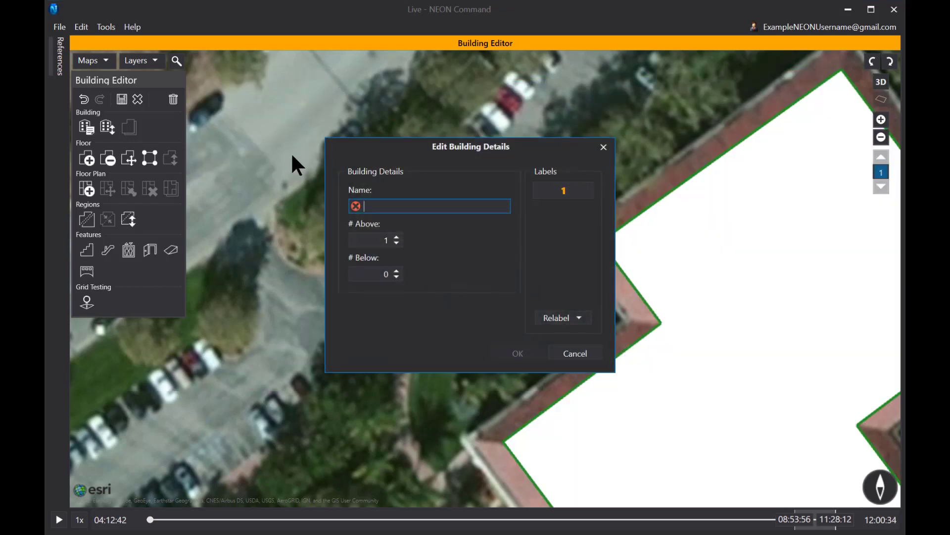
{"action": "type", "text": "Sample Building"}
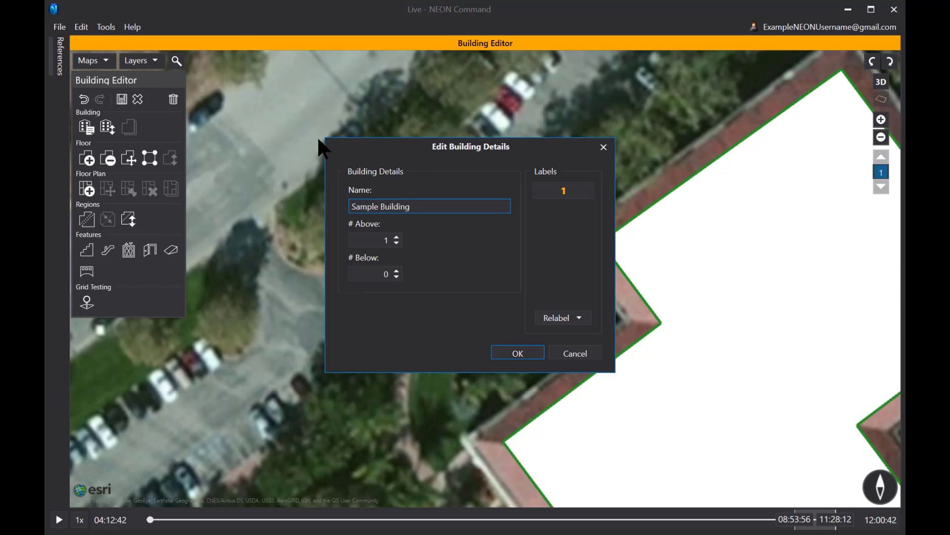
{"action": "left_click", "coordinate": [396, 236]}
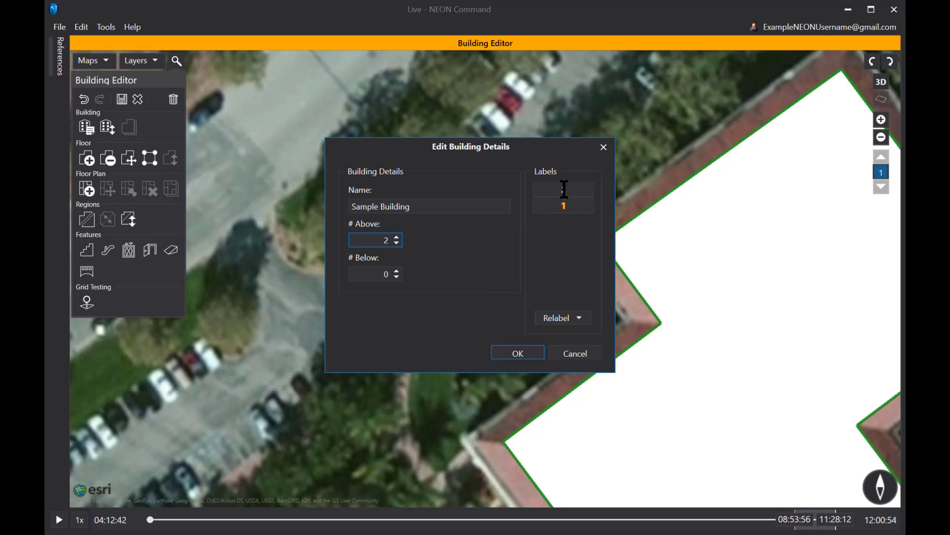
Confirm the building details, then zoom out and pan so Sample Building sits centred.
{"action": "left_click", "coordinate": [517, 352]}
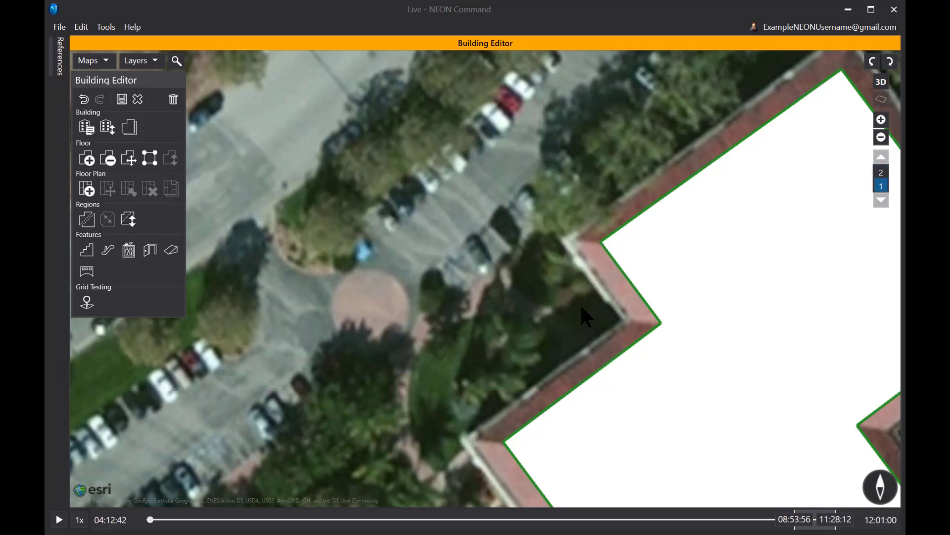
{"action": "scroll", "coordinate": [762, 322], "scroll_direction": "down", "scroll_amount": 3}
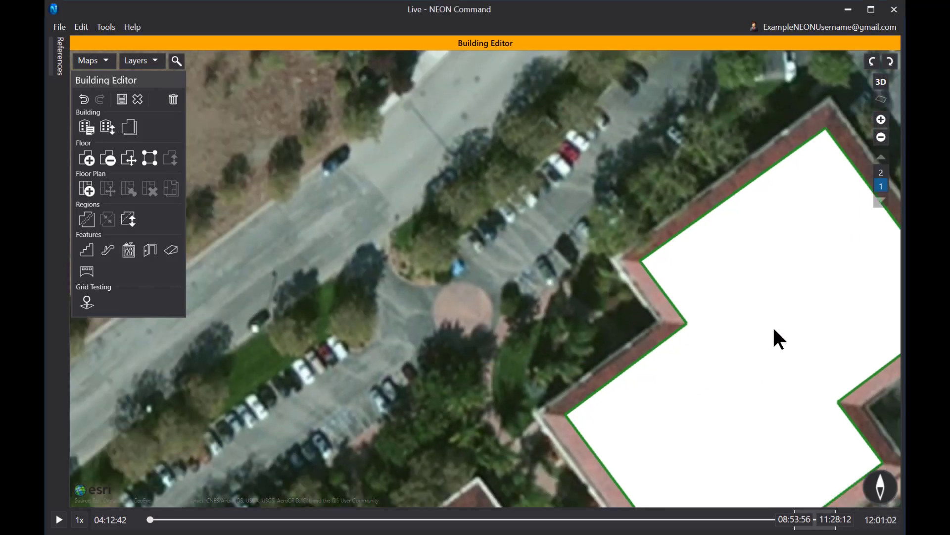
{"action": "left_click_drag", "start_coordinate": [774, 326], "coordinate": [676, 287]}
{"action": "scroll", "coordinate": [604, 261], "scroll_direction": "down", "scroll_amount": 2}
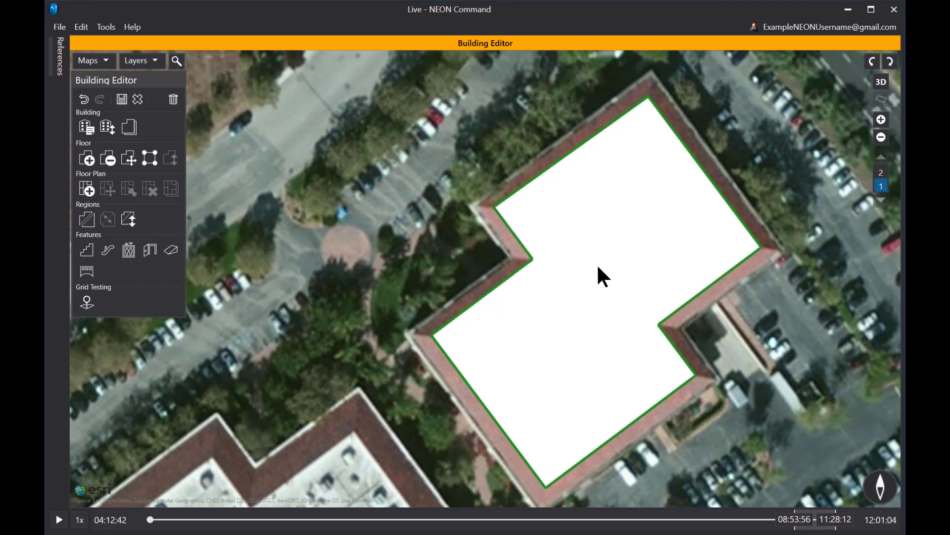
{"action": "left_click_drag", "start_coordinate": [598, 268], "coordinate": [518, 274]}
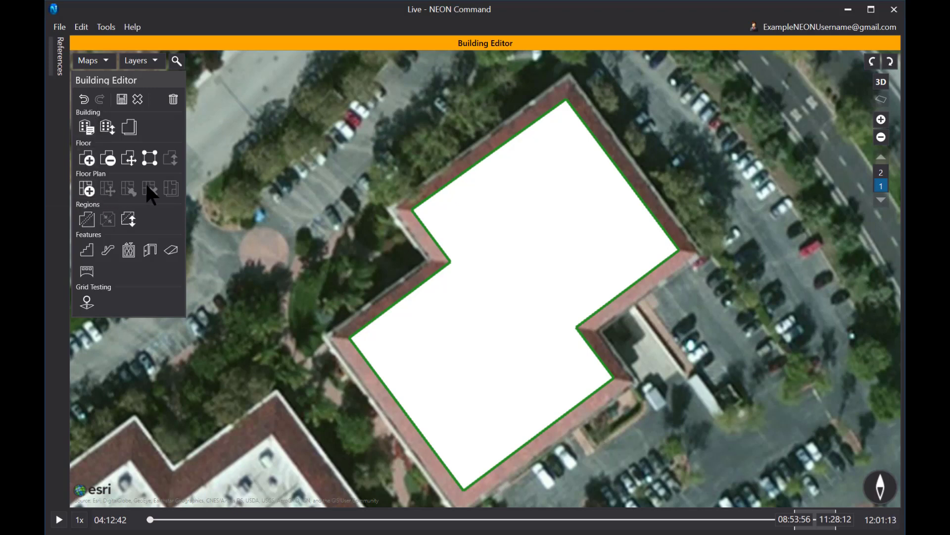
Load Floor Plan 1st Floor.jpg from the Floor Plans folder as floor 1's plan.
{"action": "left_click", "coordinate": [87, 194]}
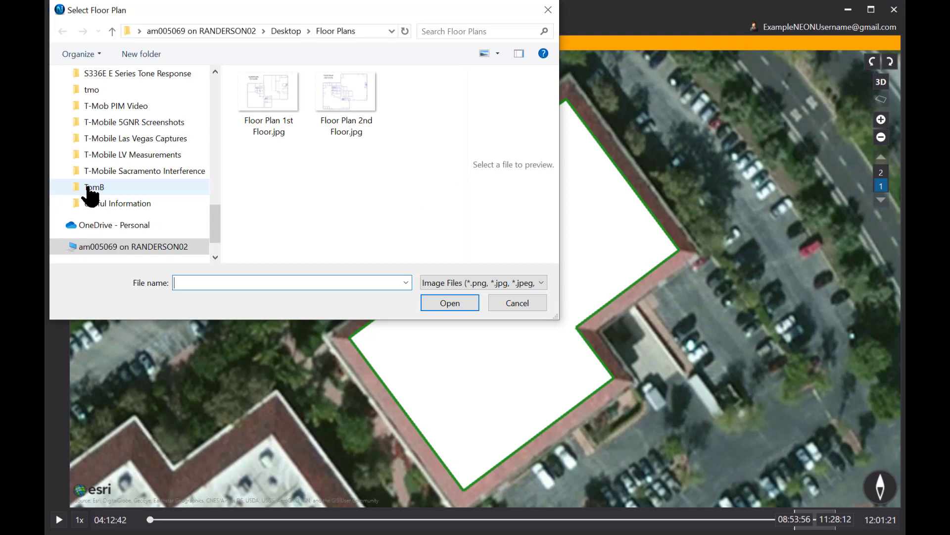
{"action": "scroll", "coordinate": [90, 195], "scroll_direction": "down", "scroll_amount": 2}
{"action": "left_click", "coordinate": [268, 89]}
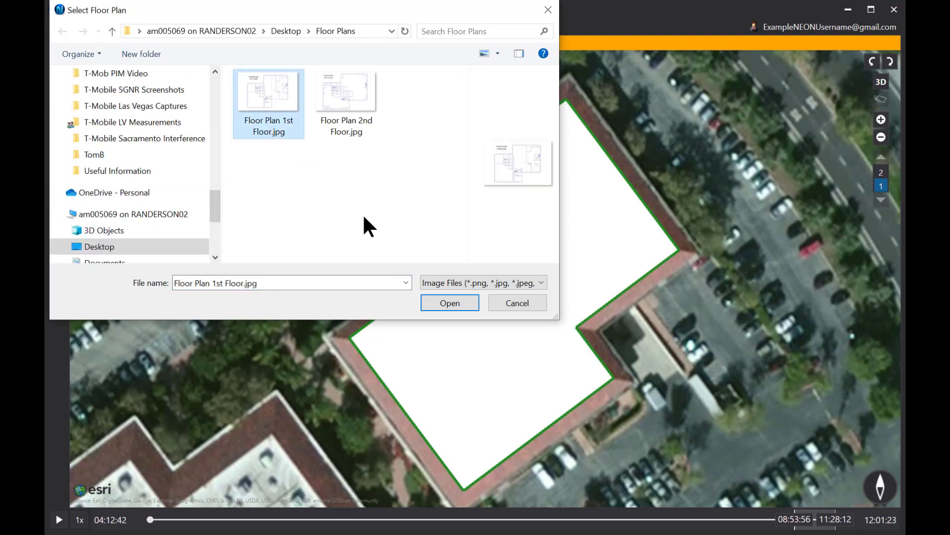
{"action": "left_click", "coordinate": [447, 303]}
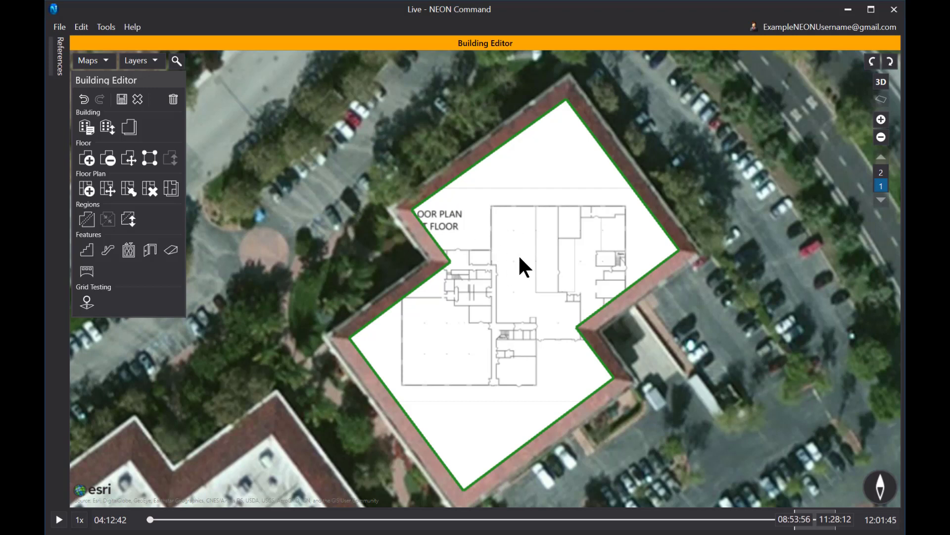
Enter floor-plan editing and drag the overlay to stretch it over the building.
{"action": "left_click", "coordinate": [108, 189]}
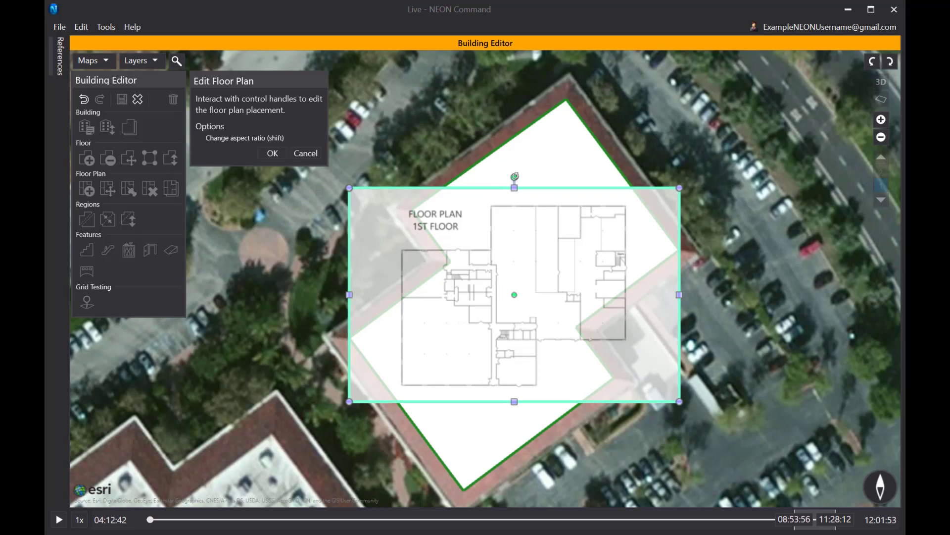
{"action": "left_click_drag", "start_coordinate": [511, 172], "coordinate": [414, 185]}
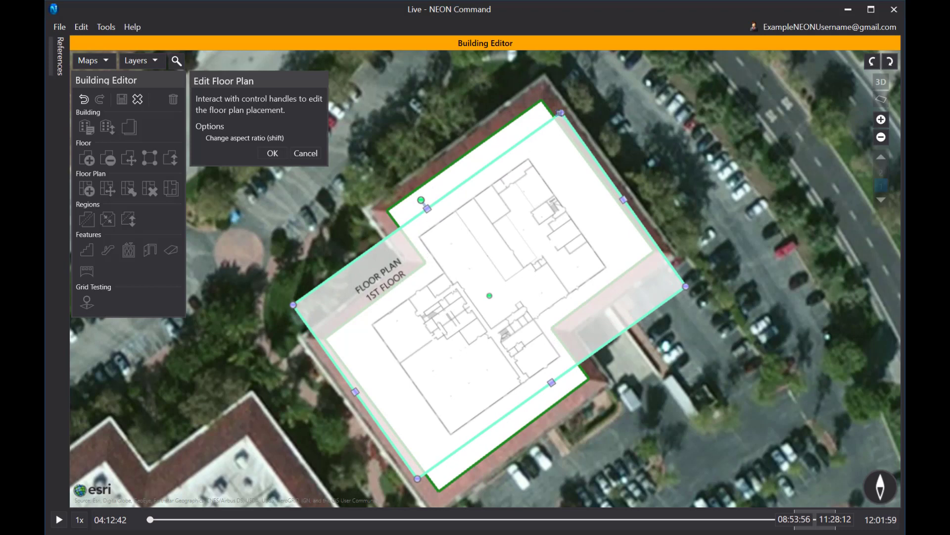
{"action": "left_click_drag", "start_coordinate": [561, 112], "coordinate": [571, 88]}
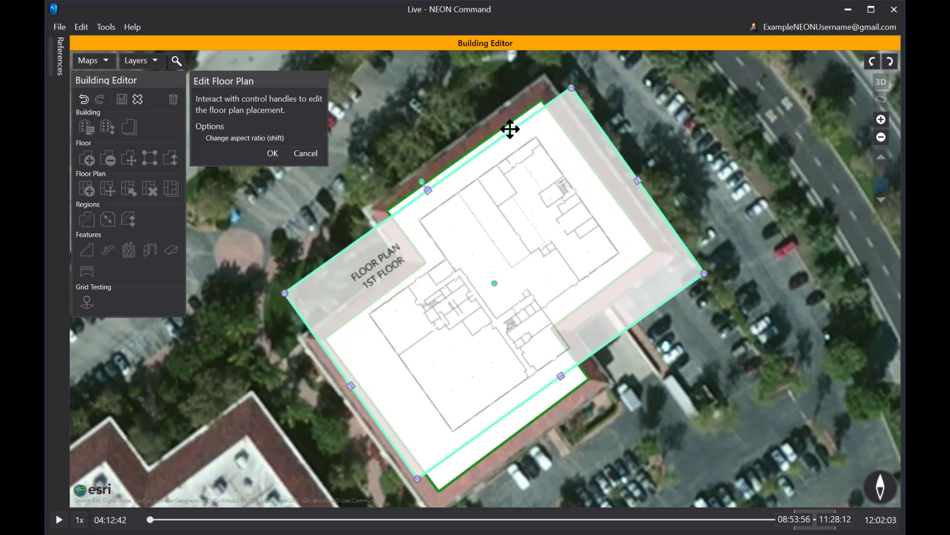
Discard the manual edit and pin point 1 to the building's top corner and plan's top-right corner.
{"action": "left_click", "coordinate": [305, 154]}
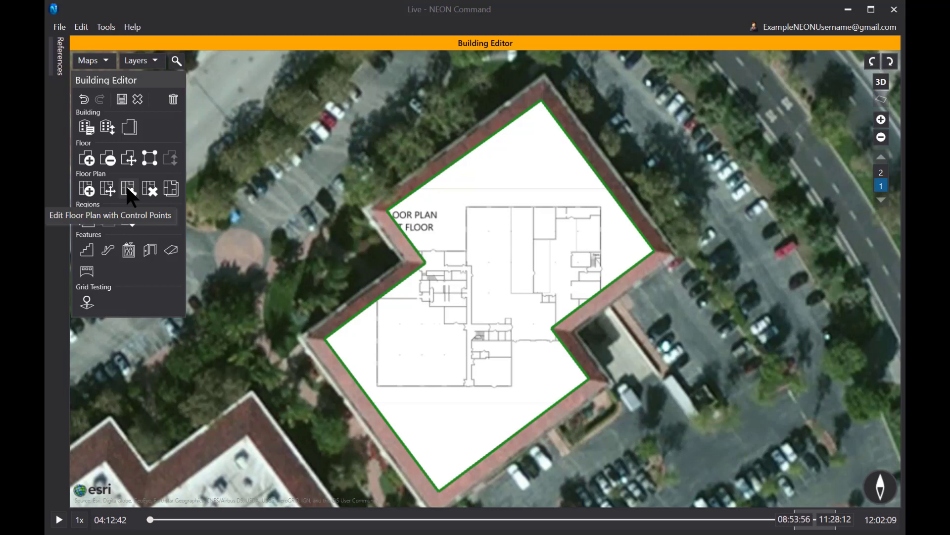
{"action": "left_click", "coordinate": [128, 189]}
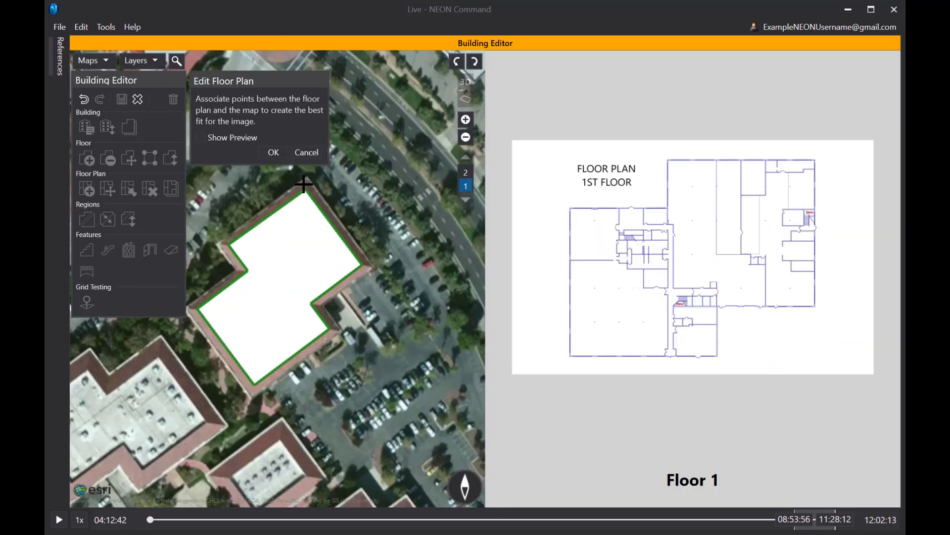
{"action": "scroll", "coordinate": [303, 185], "scroll_direction": "up", "scroll_amount": 5}
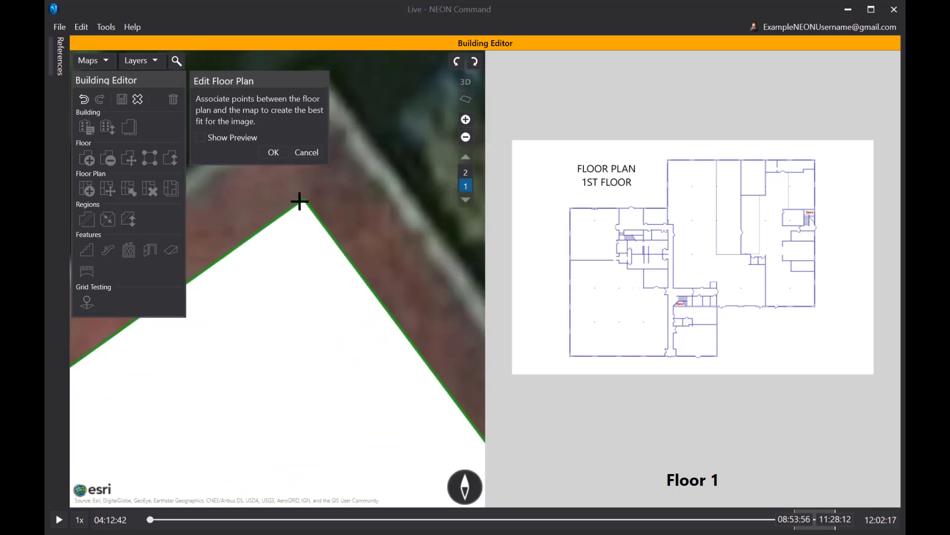
{"action": "left_click", "coordinate": [303, 199]}
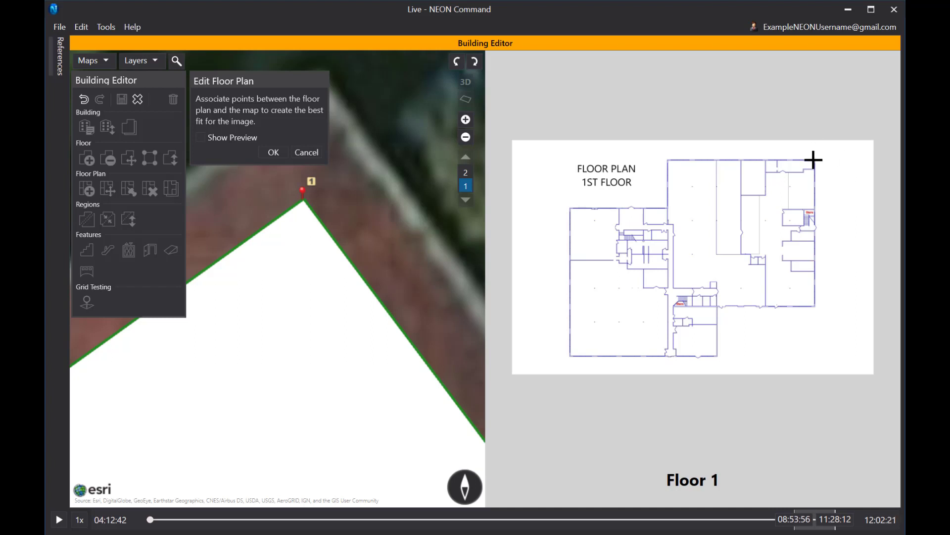
{"action": "scroll", "coordinate": [813, 159], "scroll_direction": "up", "scroll_amount": 5}
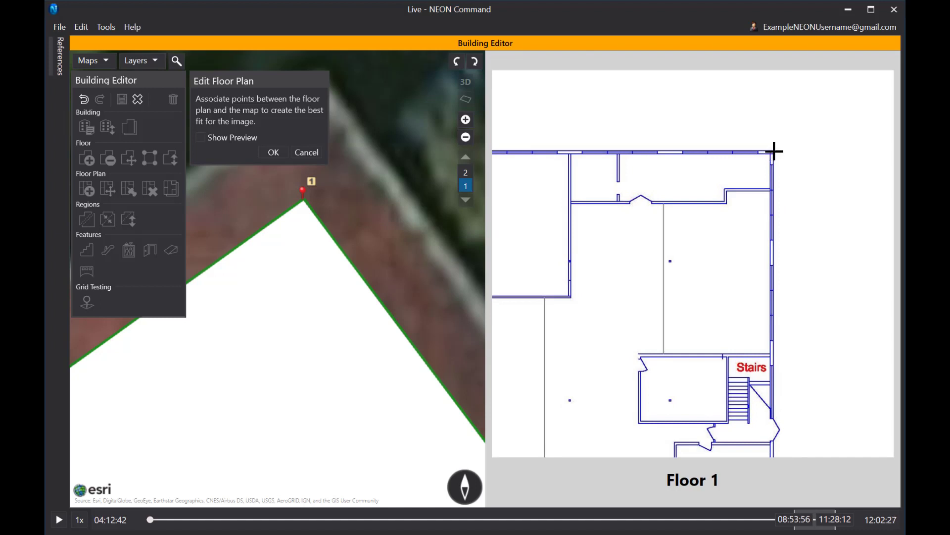
{"action": "left_click", "coordinate": [773, 150]}
Pin point 2 to the building's south corner and plan's bottom-left corner, then apply the alignment.
{"action": "scroll", "coordinate": [293, 378], "scroll_direction": "down", "scroll_amount": 3}
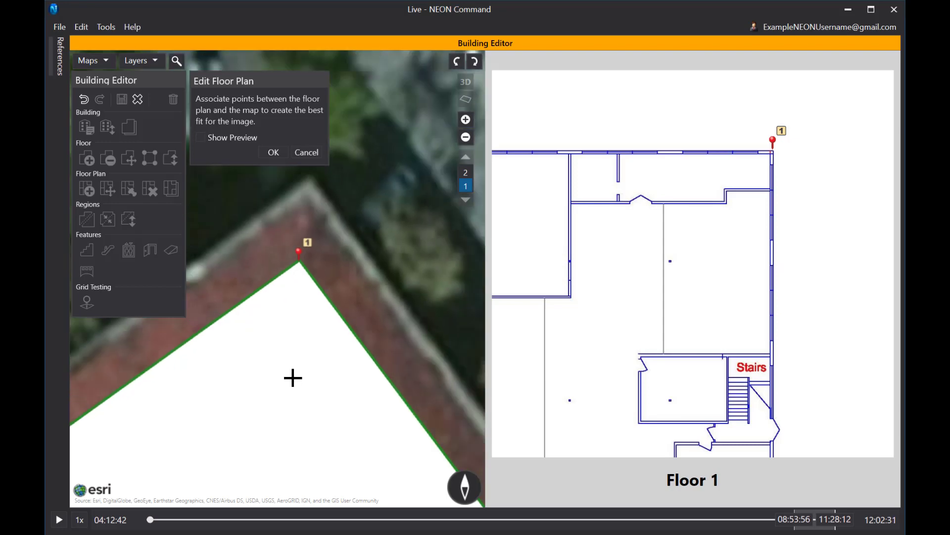
{"action": "scroll", "coordinate": [307, 418], "scroll_direction": "up", "scroll_amount": 3}
{"action": "scroll", "coordinate": [250, 376], "scroll_direction": "down", "scroll_amount": 3}
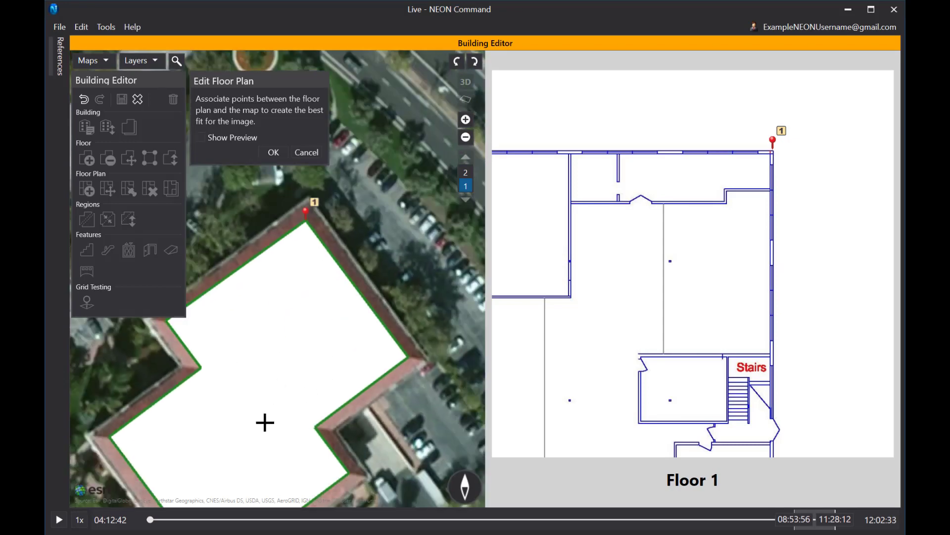
{"action": "scroll", "coordinate": [355, 280], "scroll_direction": "up", "scroll_amount": 3}
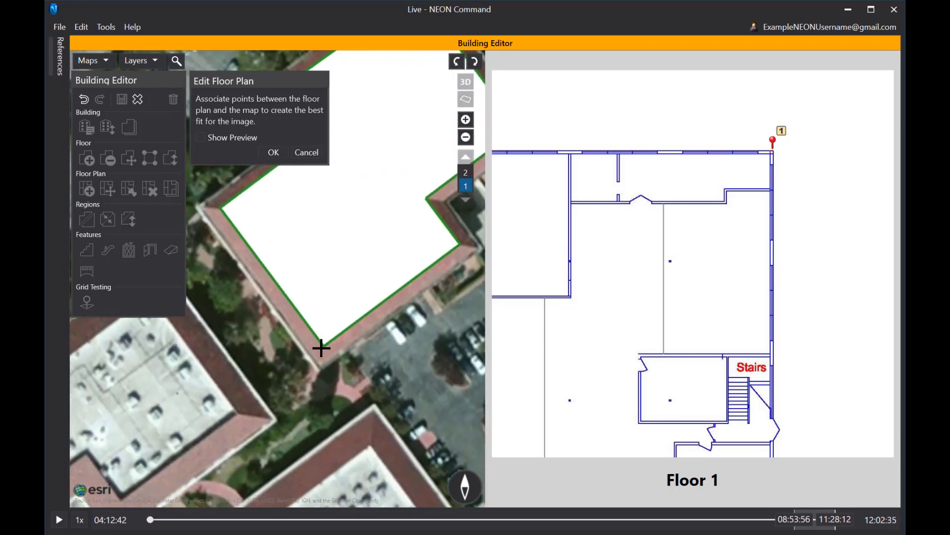
{"action": "scroll", "coordinate": [322, 346], "scroll_direction": "up", "scroll_amount": 2}
{"action": "scroll", "coordinate": [321, 348], "scroll_direction": "up", "scroll_amount": 1}
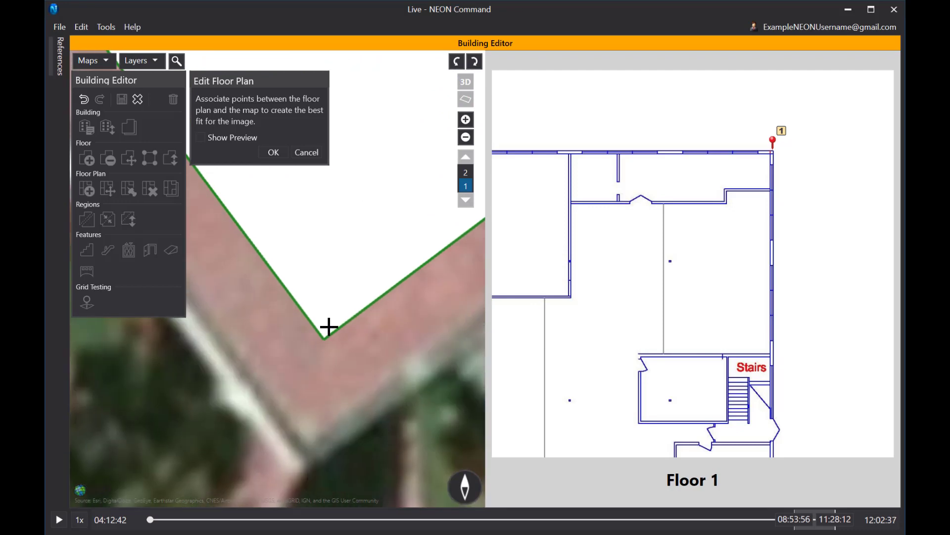
{"action": "left_click", "coordinate": [324, 339]}
{"action": "left_click_drag", "start_coordinate": [539, 386], "coordinate": [851, 222]}
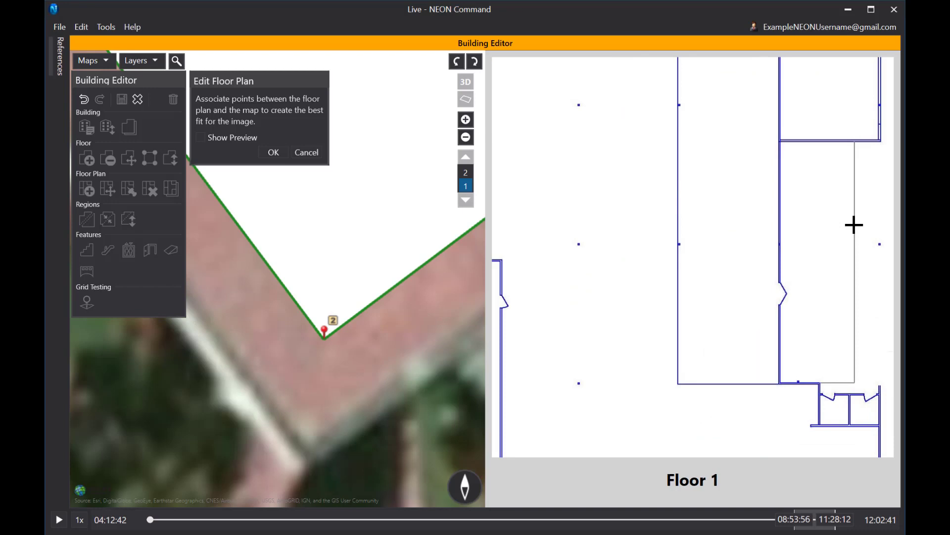
{"action": "scroll", "coordinate": [599, 342], "scroll_direction": "down", "scroll_amount": 1}
{"action": "scroll", "coordinate": [570, 381], "scroll_direction": "down", "scroll_amount": 2}
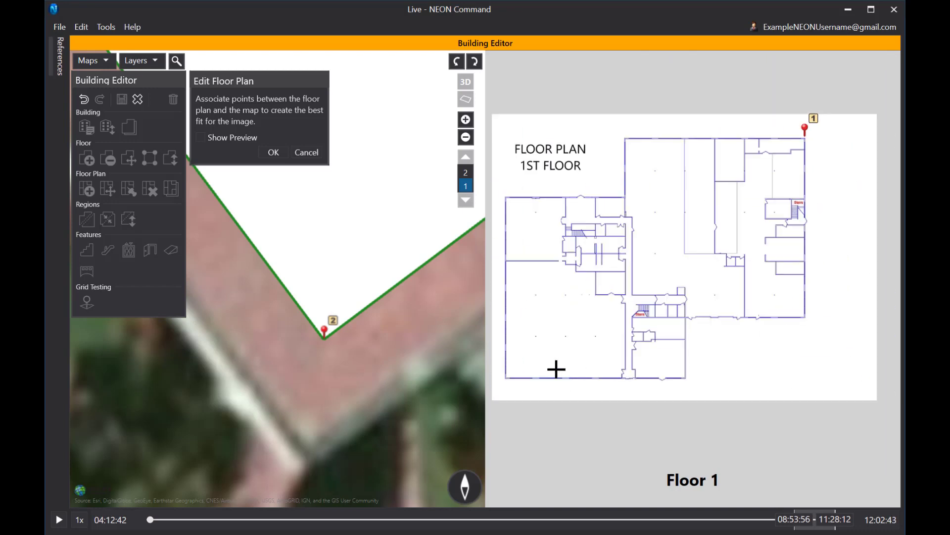
{"action": "scroll", "coordinate": [500, 378], "scroll_direction": "up", "scroll_amount": 3}
{"action": "scroll", "coordinate": [502, 386], "scroll_direction": "up", "scroll_amount": 2}
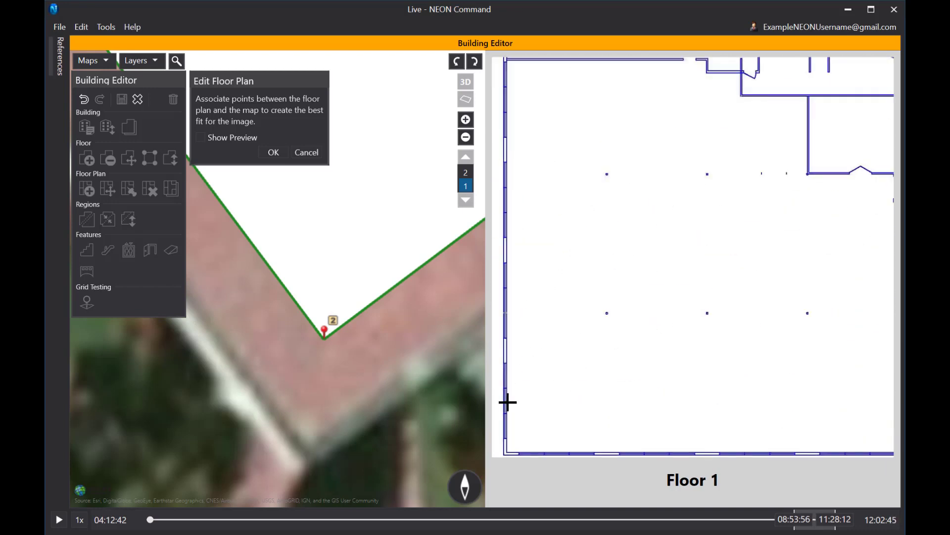
{"action": "left_click_drag", "start_coordinate": [507, 452], "coordinate": [527, 406]}
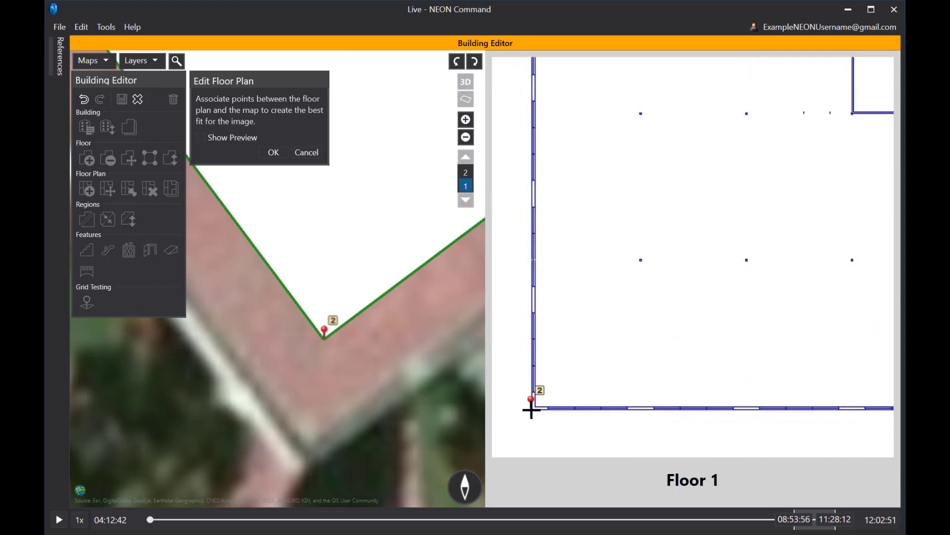
{"action": "left_click", "coordinate": [274, 152]}
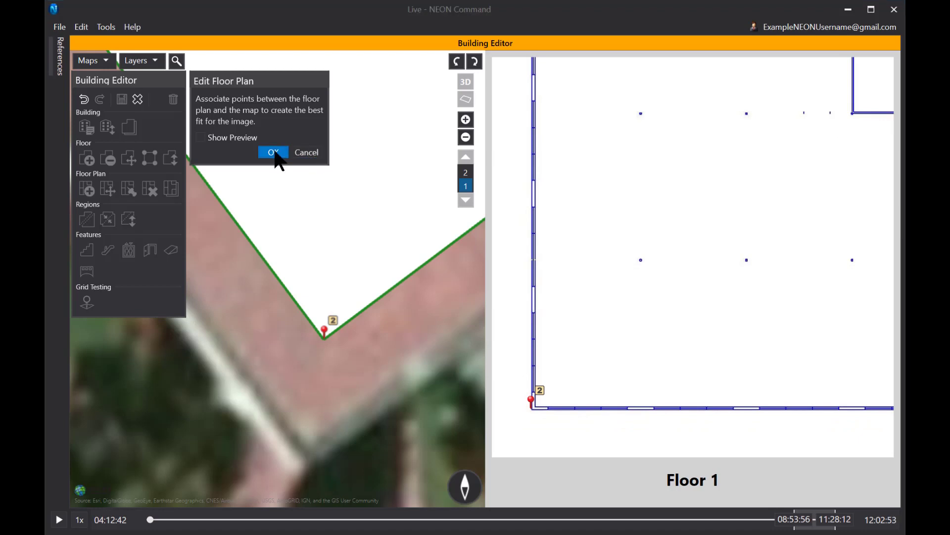
Recentre the fitted first-floor plan and switch to floor 2 in the floor selector.
{"action": "scroll", "coordinate": [574, 243], "scroll_direction": "down", "scroll_amount": 5}
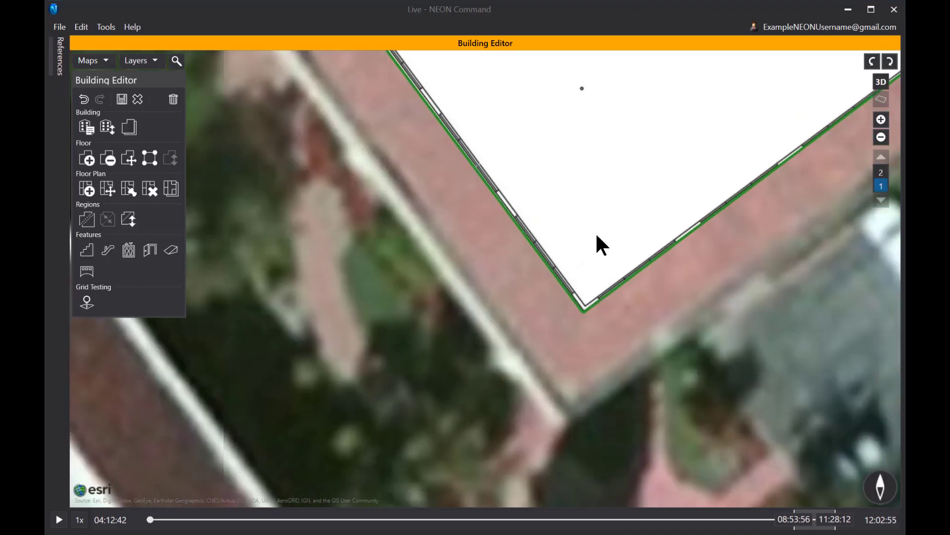
{"action": "scroll", "coordinate": [582, 218], "scroll_direction": "down", "scroll_amount": 5}
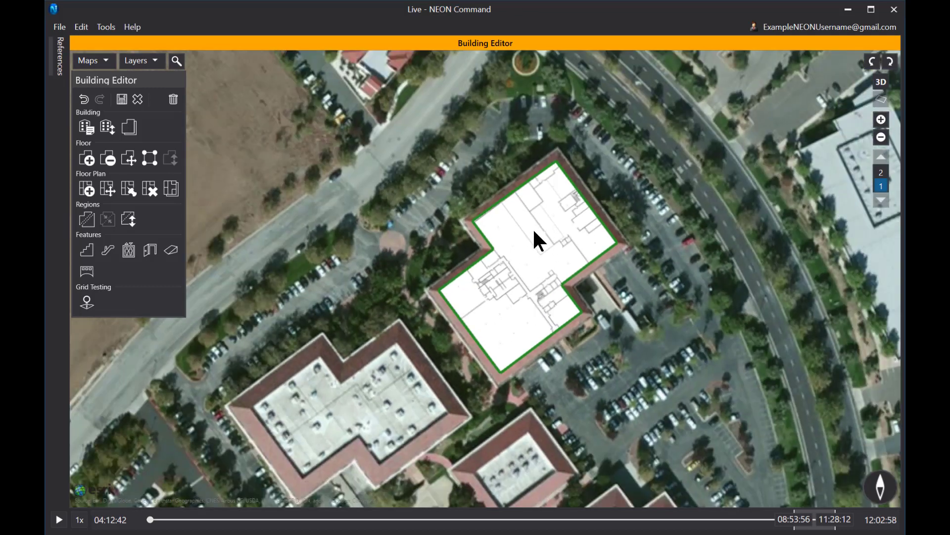
{"action": "left_click_drag", "start_coordinate": [534, 230], "coordinate": [564, 245]}
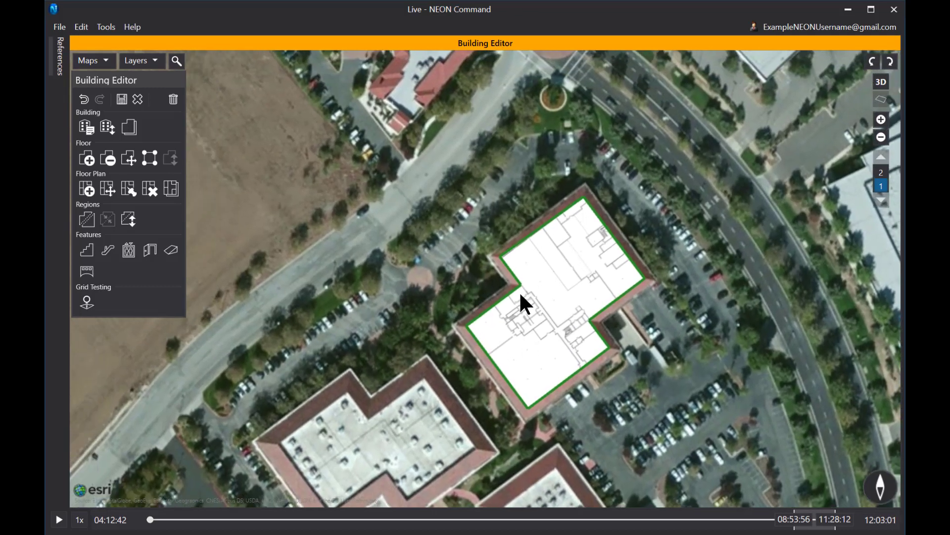
{"action": "left_click", "coordinate": [881, 173]}
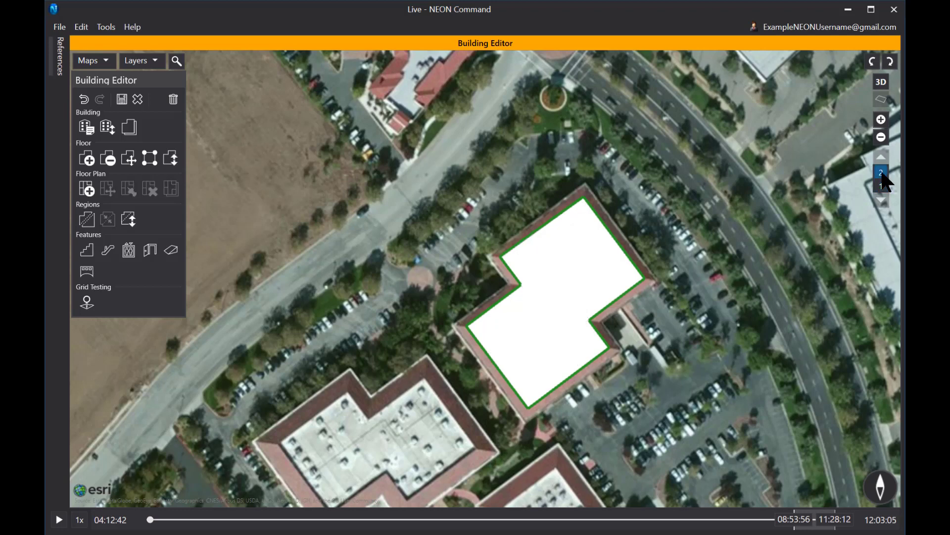
Load Floor Plan 2nd Floor.jpg as floor 2's floor plan image over the building footprint.
{"action": "left_click", "coordinate": [87, 188]}
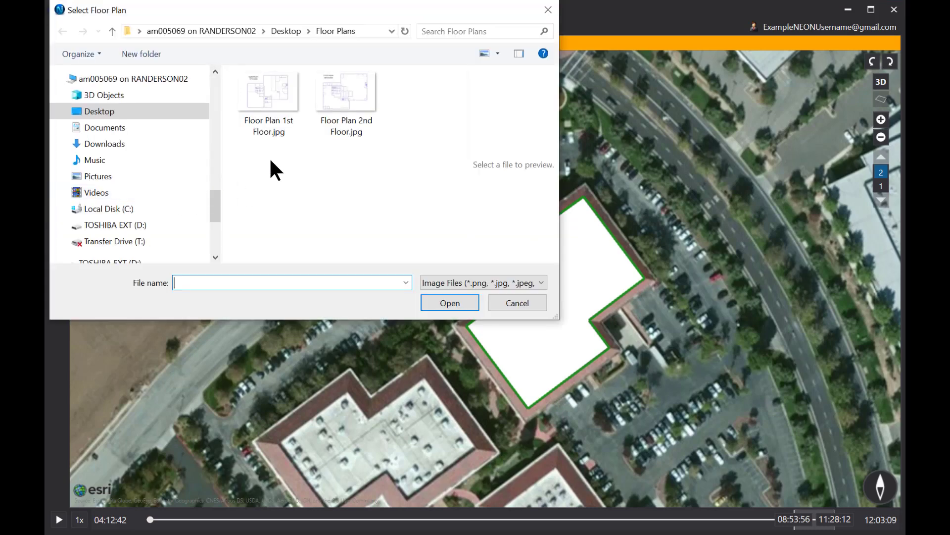
{"action": "left_click", "coordinate": [346, 93]}
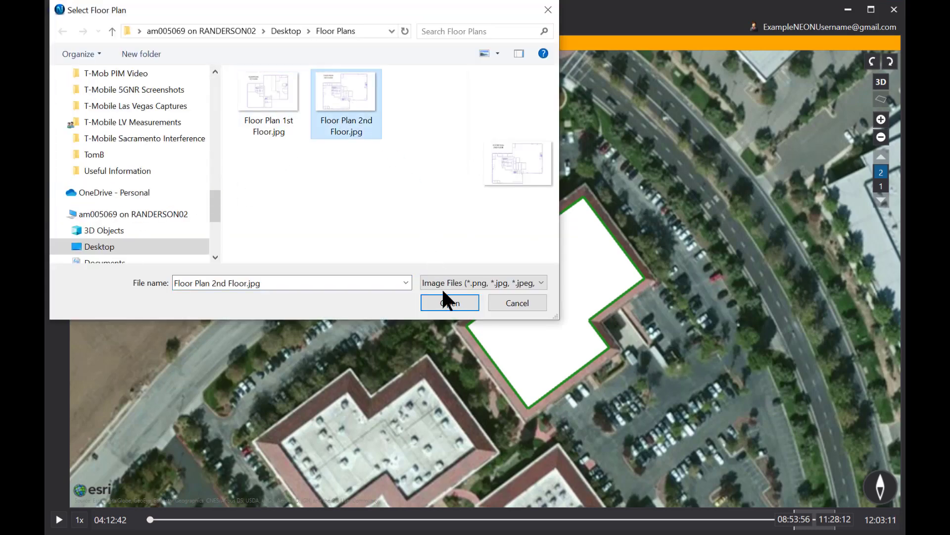
{"action": "left_click", "coordinate": [450, 303]}
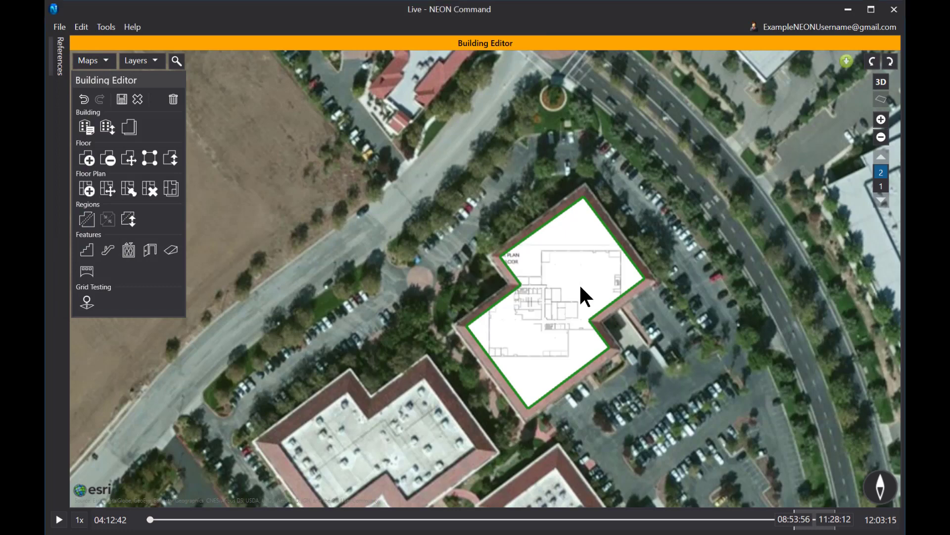
{"action": "left_click", "coordinate": [127, 188]}
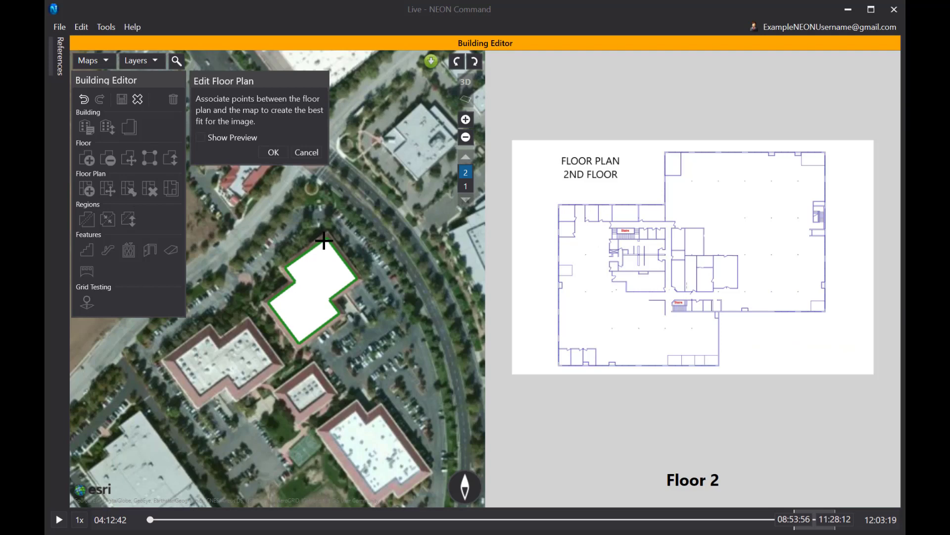
Match the plan's top-right and bottom-left corners to the building's corresponding corners on the map.
{"action": "scroll", "coordinate": [326, 236], "scroll_direction": "up", "scroll_amount": 5}
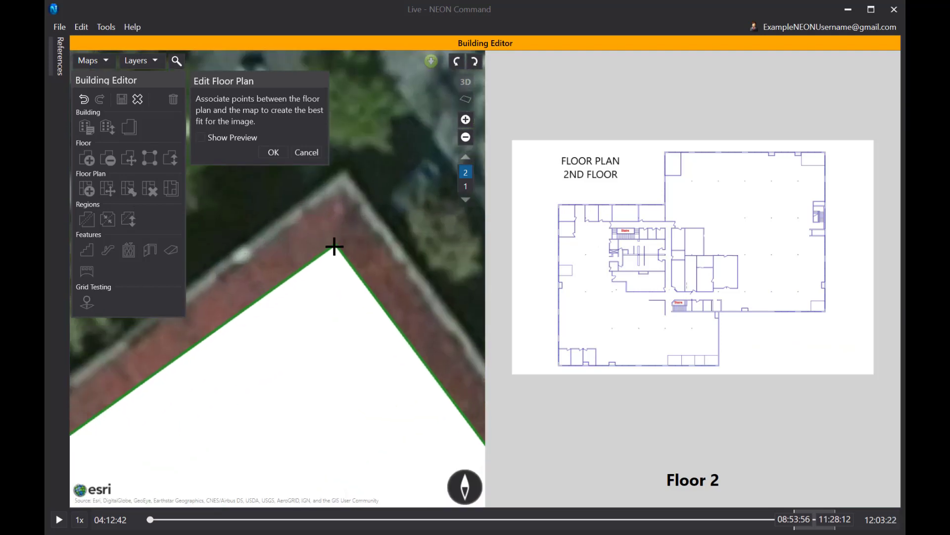
{"action": "left_click", "coordinate": [335, 245]}
{"action": "scroll", "coordinate": [829, 149], "scroll_direction": "up", "scroll_amount": 5}
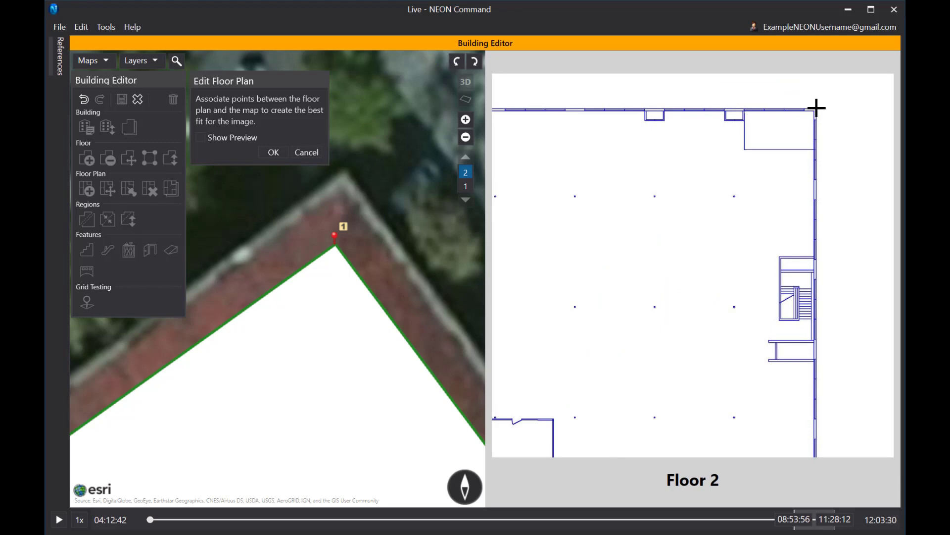
{"action": "left_click", "coordinate": [816, 108]}
{"action": "scroll", "coordinate": [638, 333], "scroll_direction": "down", "scroll_amount": 5}
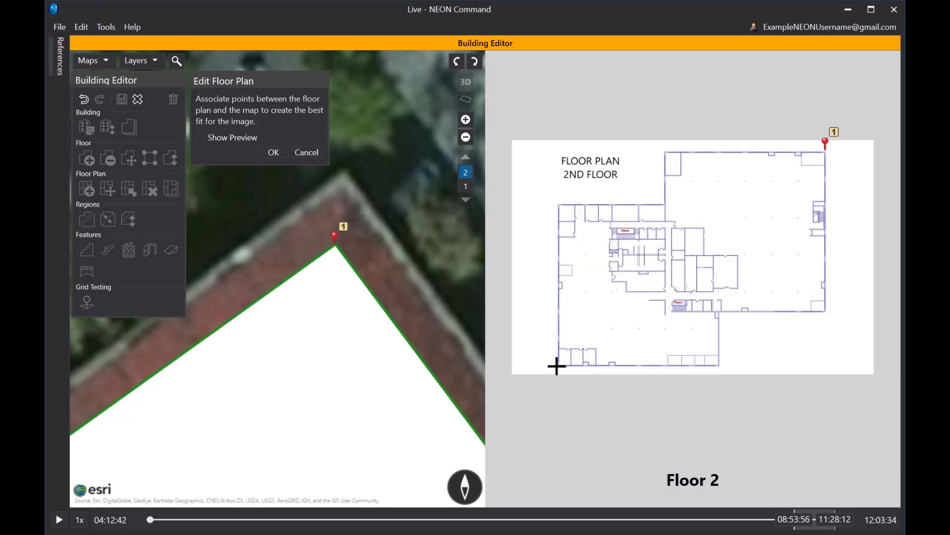
{"action": "scroll", "coordinate": [557, 367], "scroll_direction": "up", "scroll_amount": 5}
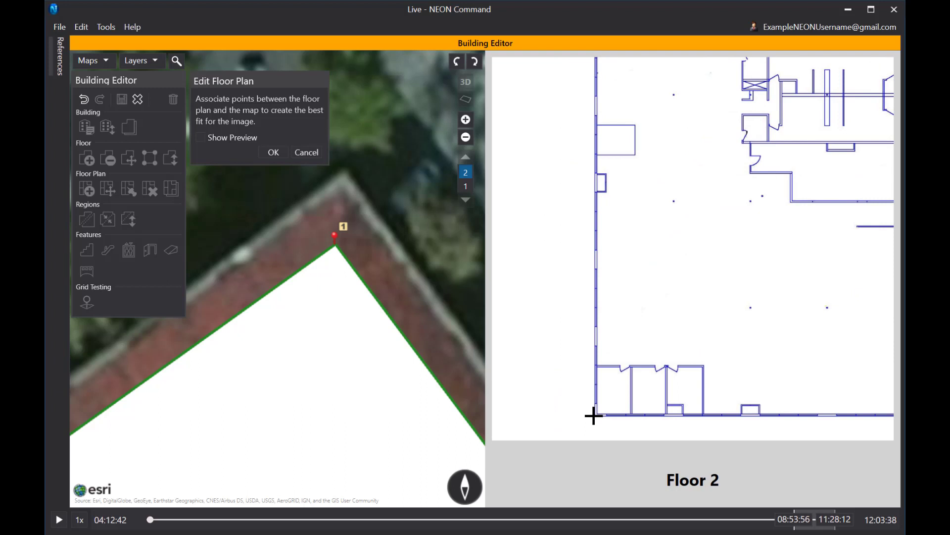
{"action": "left_click", "coordinate": [594, 415]}
{"action": "scroll", "coordinate": [331, 386], "scroll_direction": "up", "scroll_amount": 8}
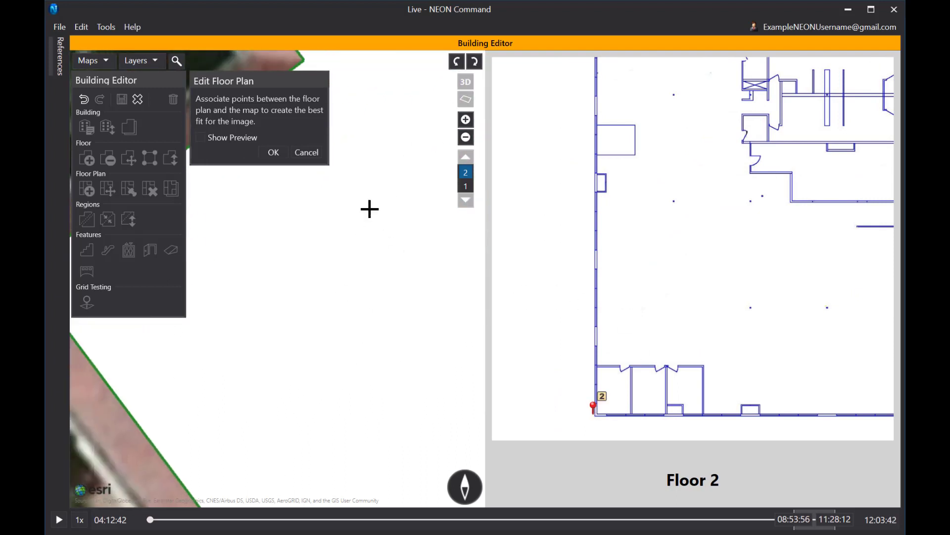
{"action": "scroll", "coordinate": [374, 188], "scroll_direction": "down", "scroll_amount": 2}
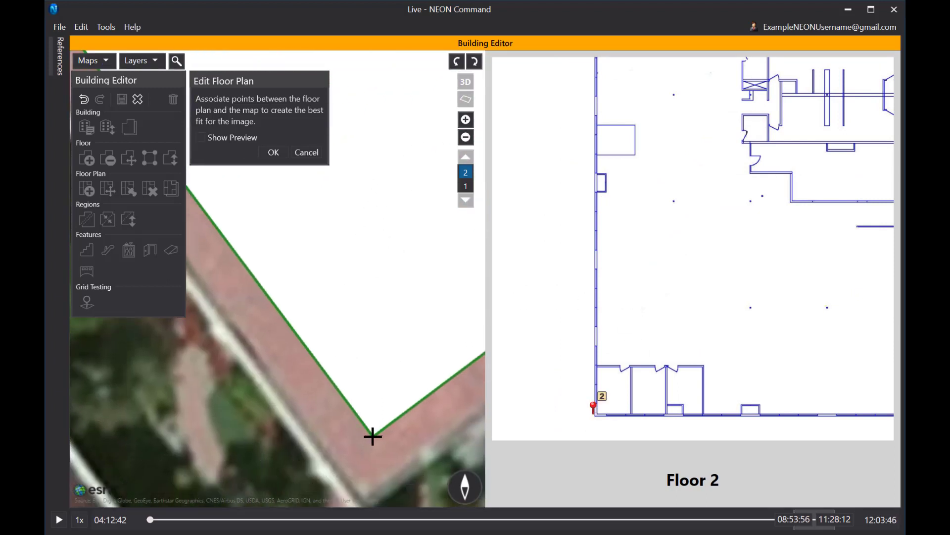
{"action": "left_click", "coordinate": [373, 435]}
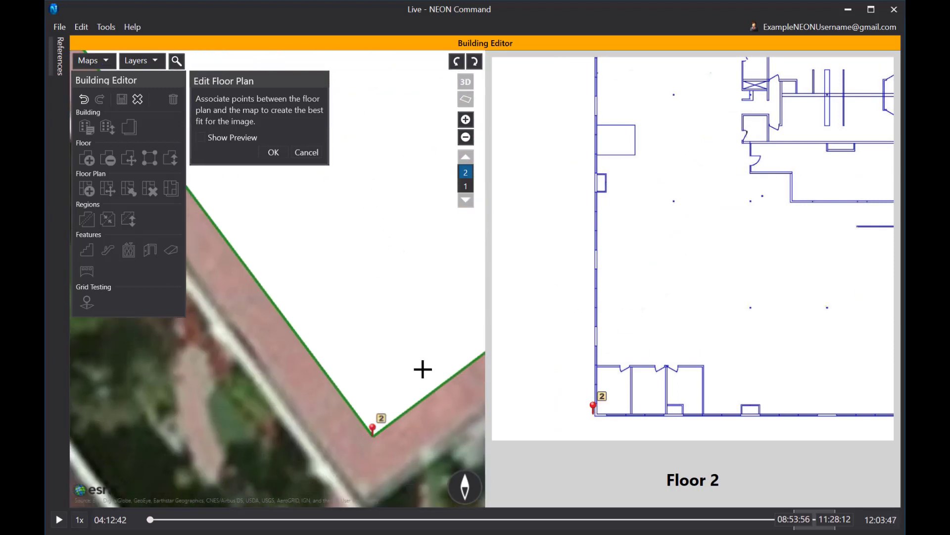
Apply the 2nd-floor plan alignment and recentre the building on the map.
{"action": "left_click", "coordinate": [274, 153]}
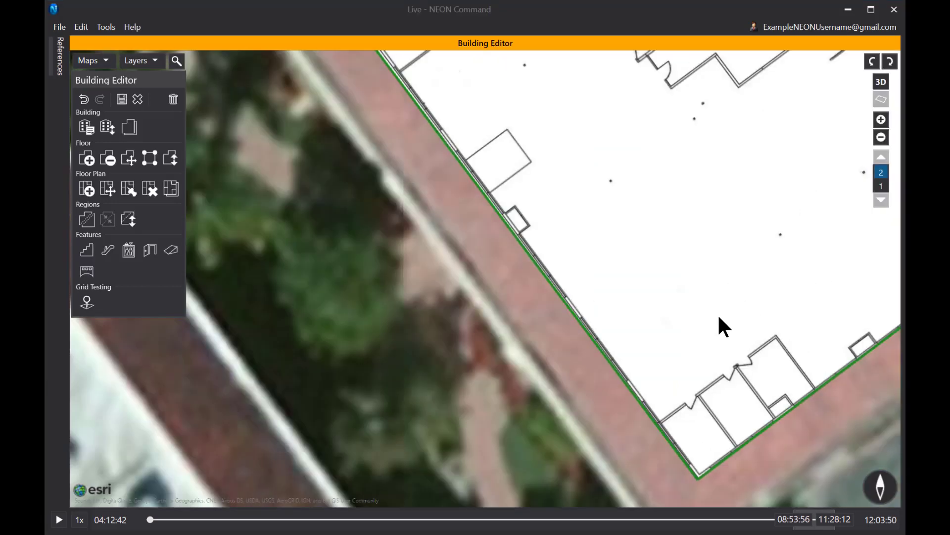
{"action": "scroll", "coordinate": [730, 209], "scroll_direction": "up", "scroll_amount": 2}
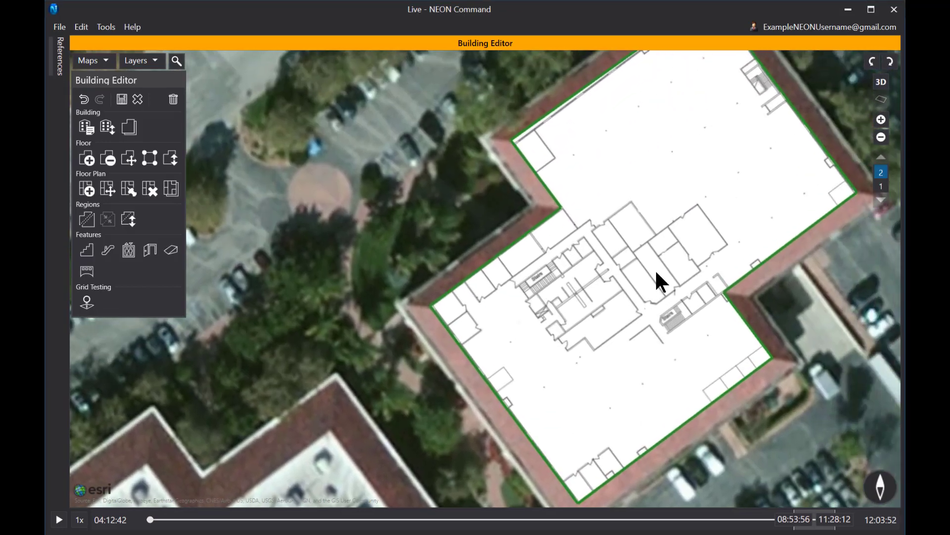
{"action": "scroll", "coordinate": [655, 226], "scroll_direction": "down", "scroll_amount": 2}
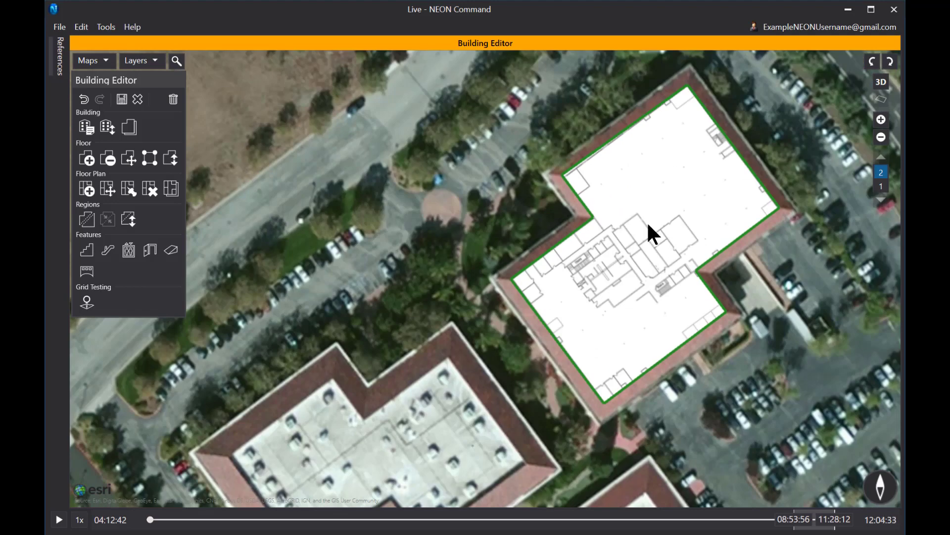
{"action": "left_click_drag", "start_coordinate": [656, 219], "coordinate": [626, 238]}
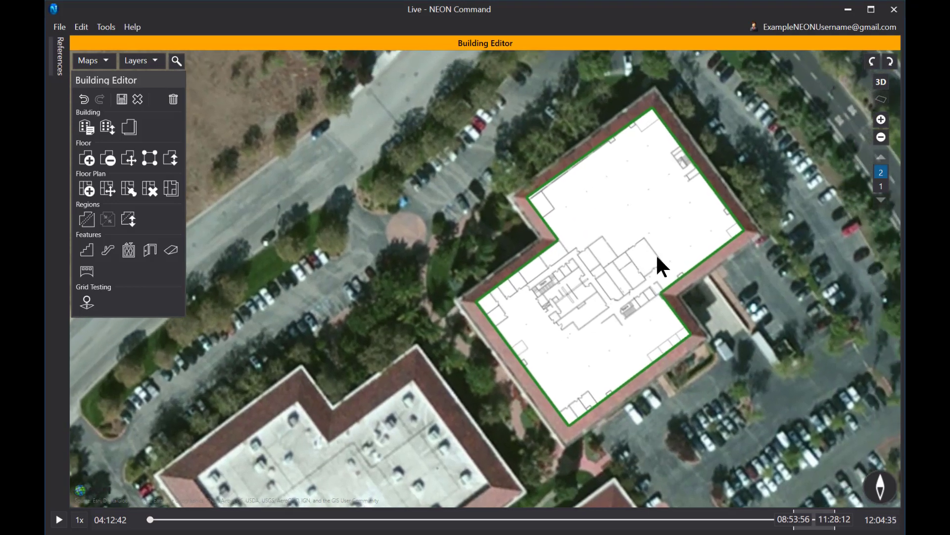
Inspect the stacked floors in 3D from floor 1, rotating around the building, then return to 2D.
{"action": "left_click", "coordinate": [881, 82]}
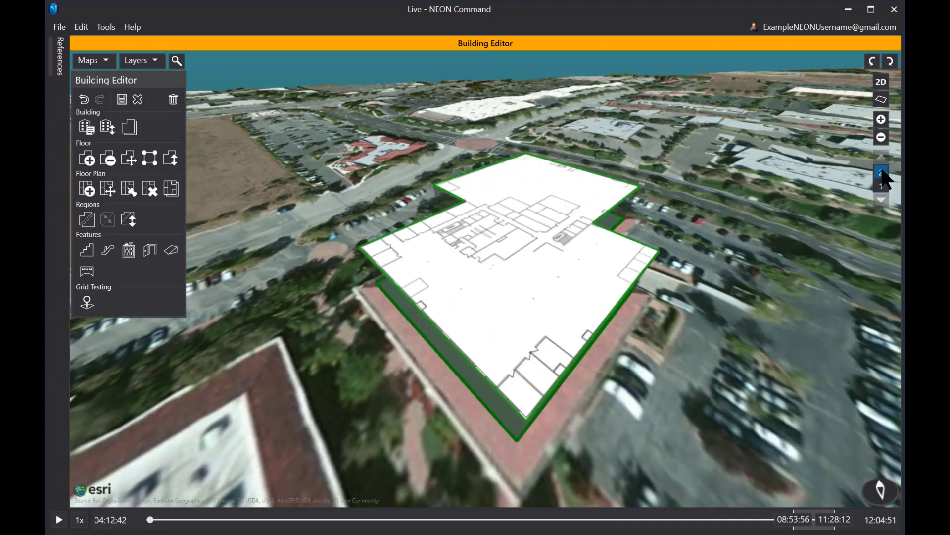
{"action": "left_click", "coordinate": [882, 186]}
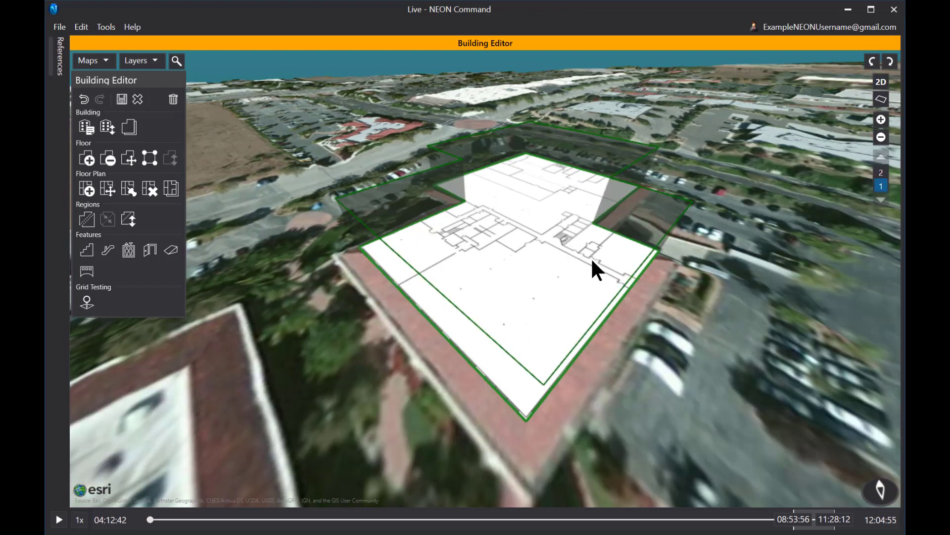
{"action": "scroll", "coordinate": [594, 270], "scroll_direction": "up", "scroll_amount": 5}
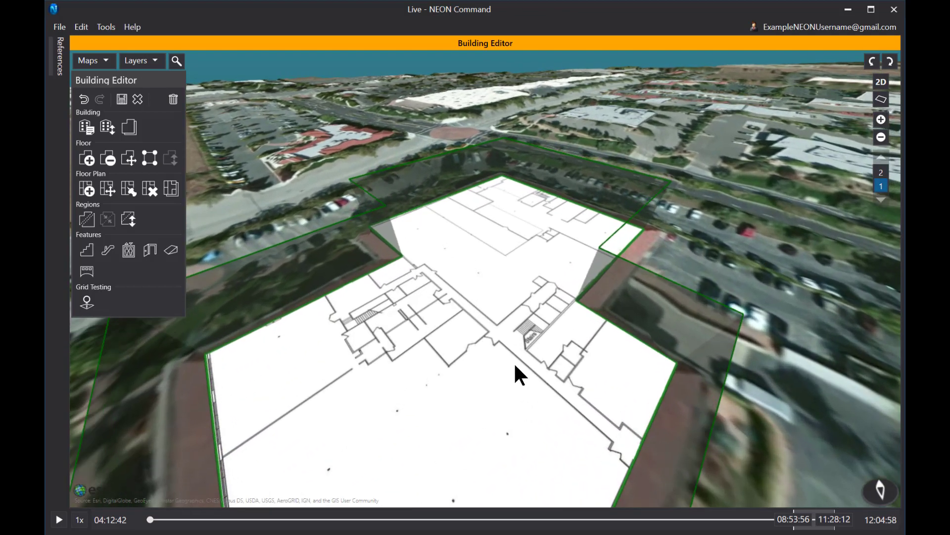
{"action": "scroll", "coordinate": [459, 226], "scroll_direction": "up", "scroll_amount": 2}
{"action": "left_click_drag", "start_coordinate": [572, 233], "coordinate": [512, 105]}
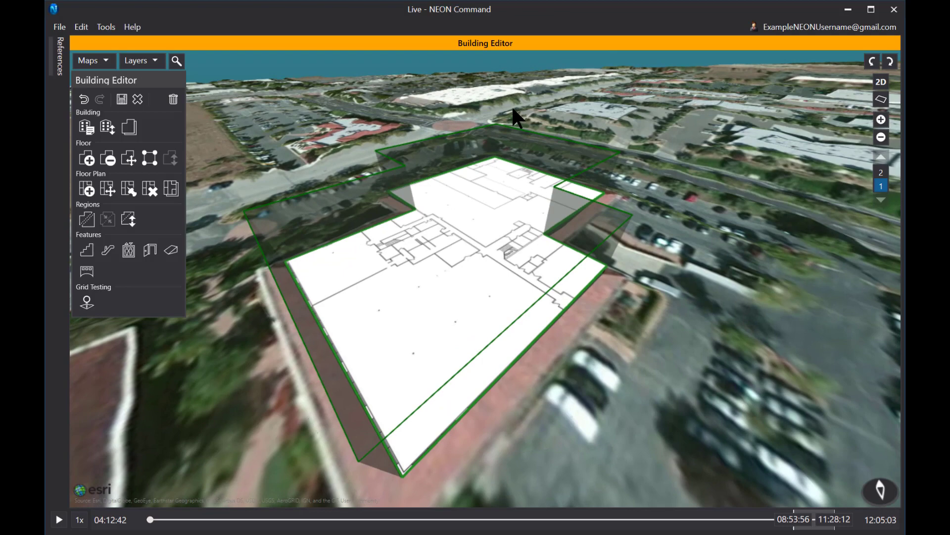
{"action": "left_click", "coordinate": [890, 61]}
{"action": "left_click", "coordinate": [890, 61]}
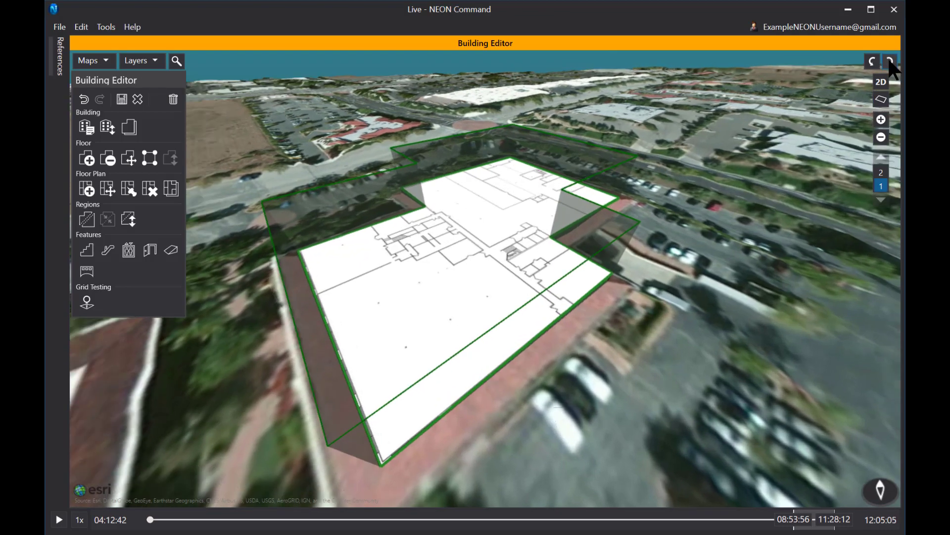
{"action": "left_click", "coordinate": [888, 62]}
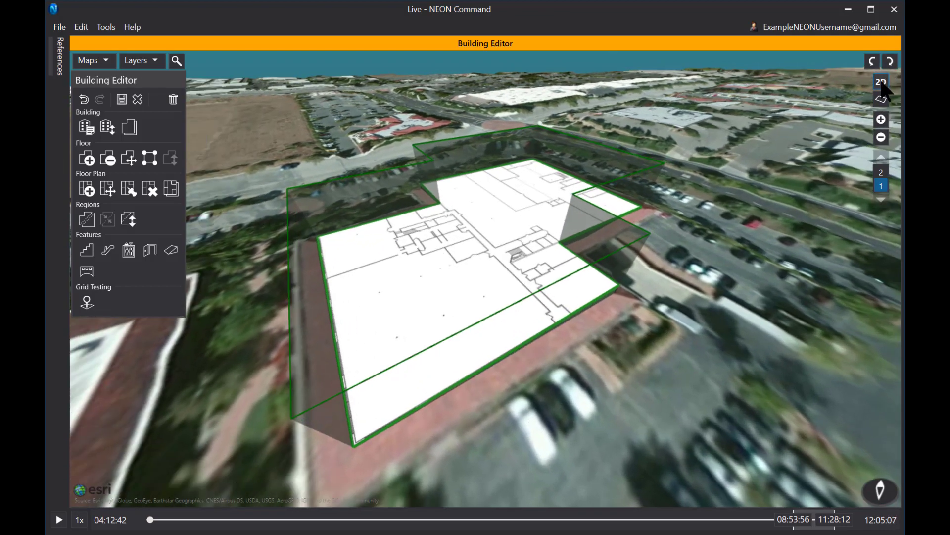
{"action": "left_click", "coordinate": [881, 82]}
{"action": "scroll", "coordinate": [468, 176], "scroll_direction": "up", "scroll_amount": 5}
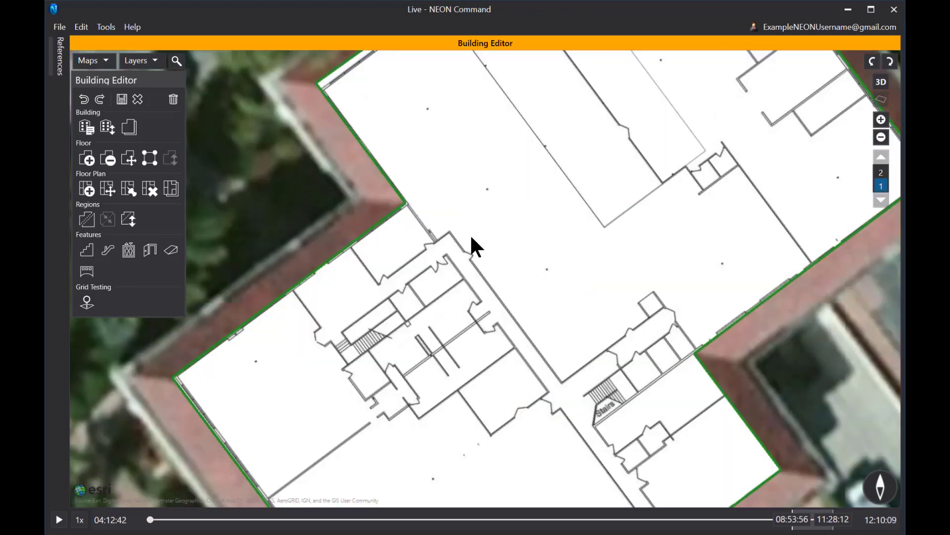
{"action": "left_click", "coordinate": [89, 251]}
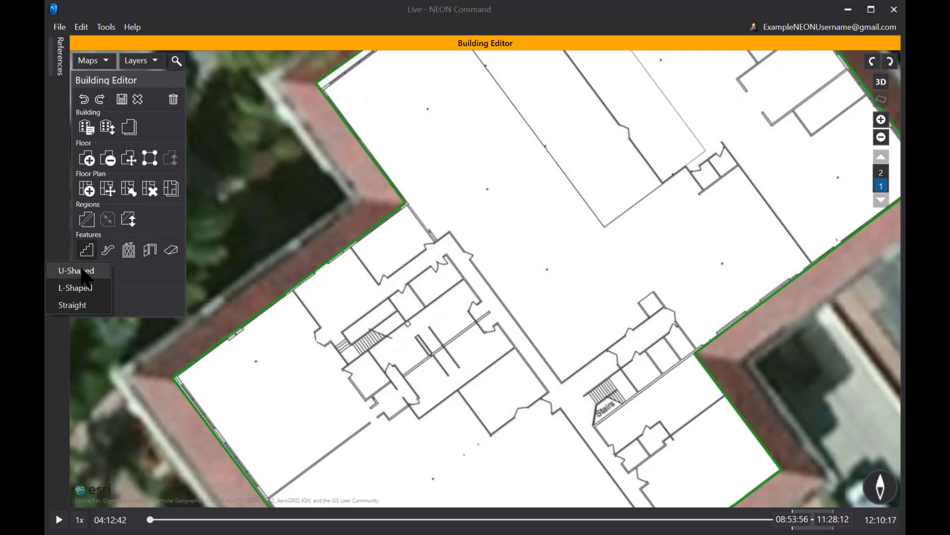
{"action": "left_click", "coordinate": [72, 305]}
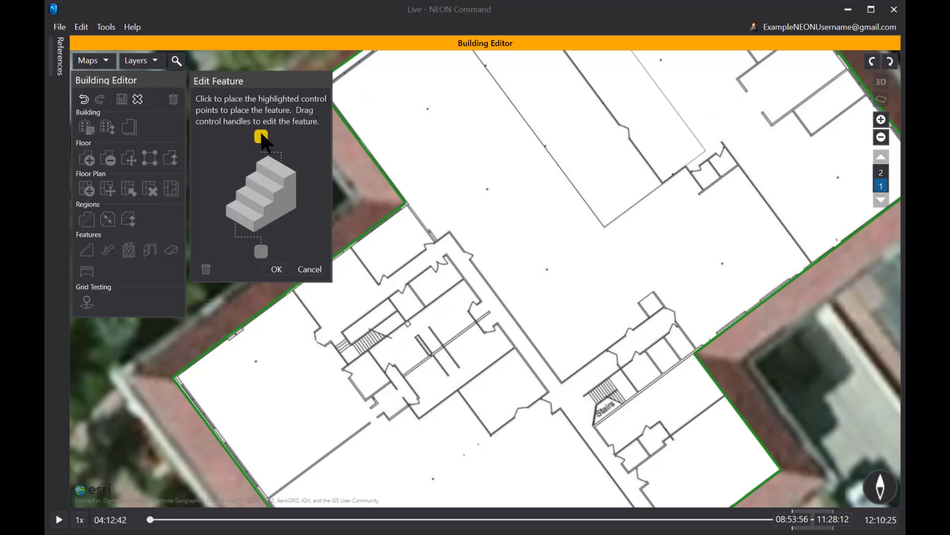
{"action": "left_click", "coordinate": [309, 270]}
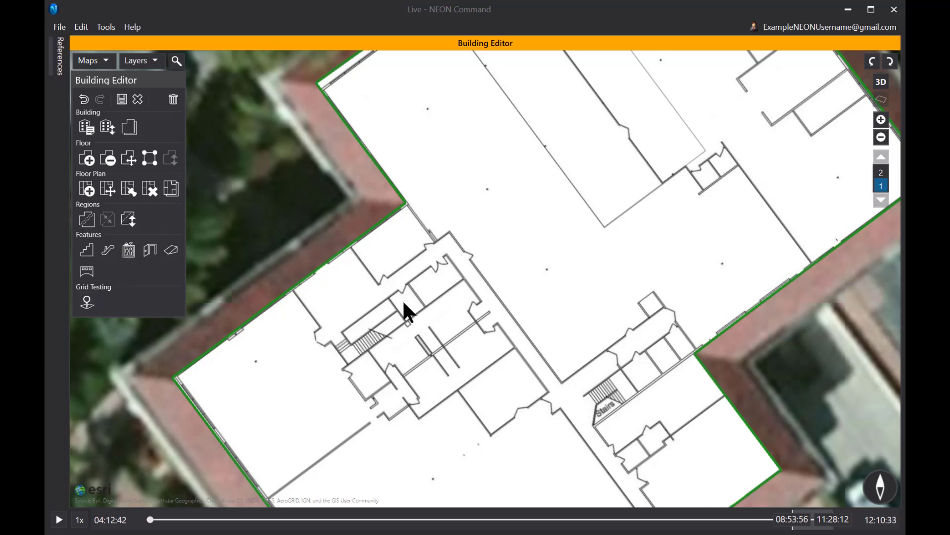
Place a U-shaped staircase on the first stairwell and set which floors it connects.
{"action": "left_click", "coordinate": [88, 252]}
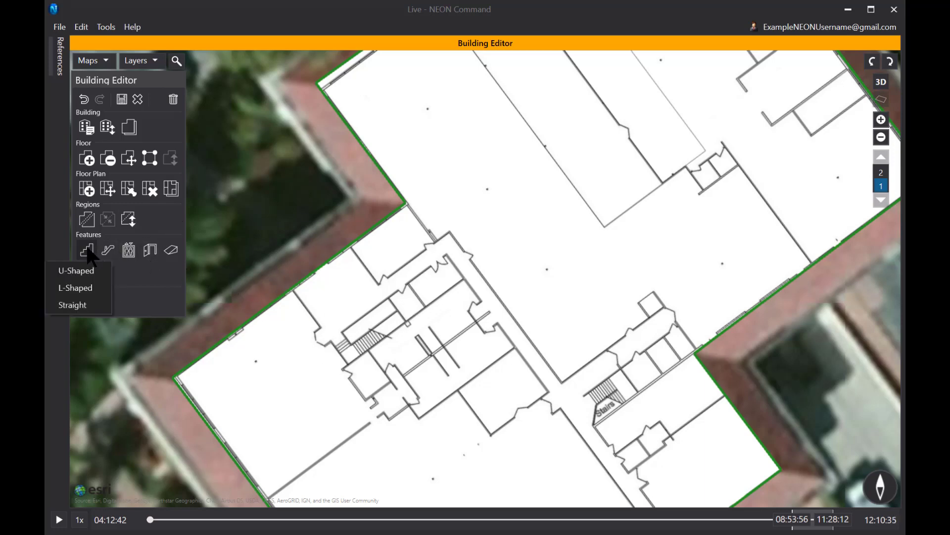
{"action": "left_click", "coordinate": [79, 271]}
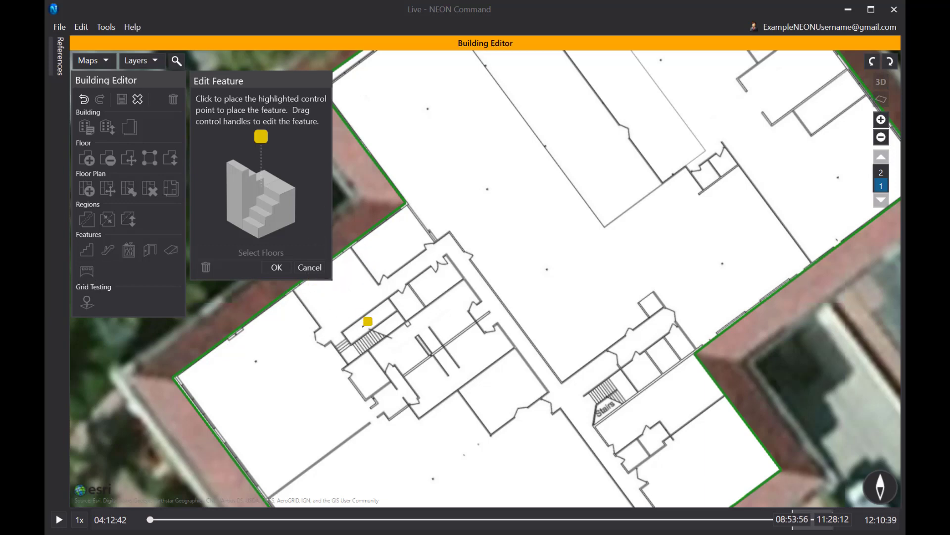
{"action": "left_click", "coordinate": [369, 326]}
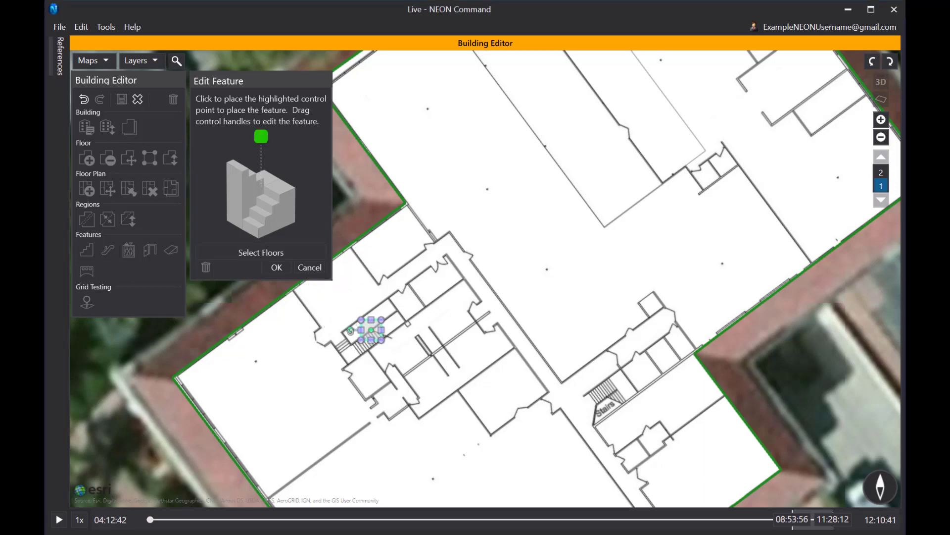
{"action": "left_click_drag", "start_coordinate": [351, 330], "coordinate": [353, 339]}
{"action": "left_click", "coordinate": [258, 254]}
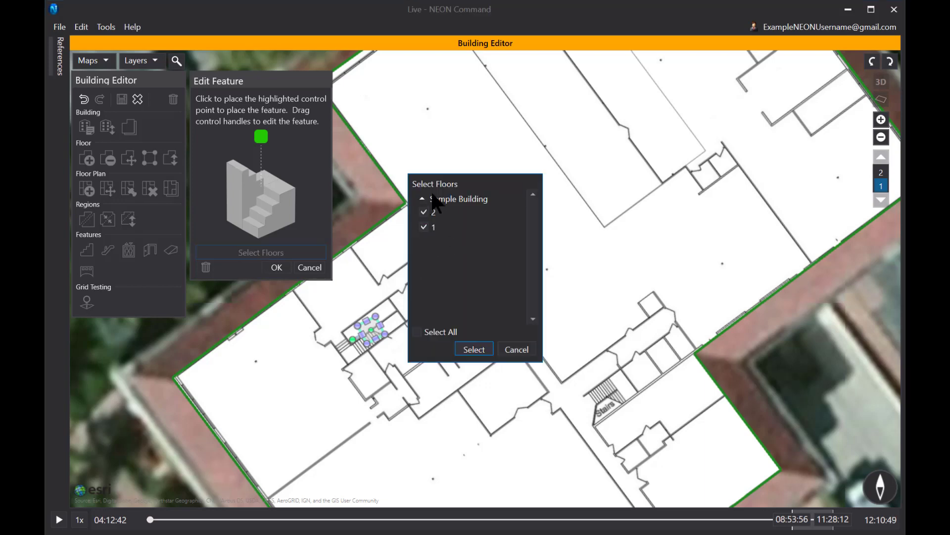
{"action": "left_click", "coordinate": [518, 350]}
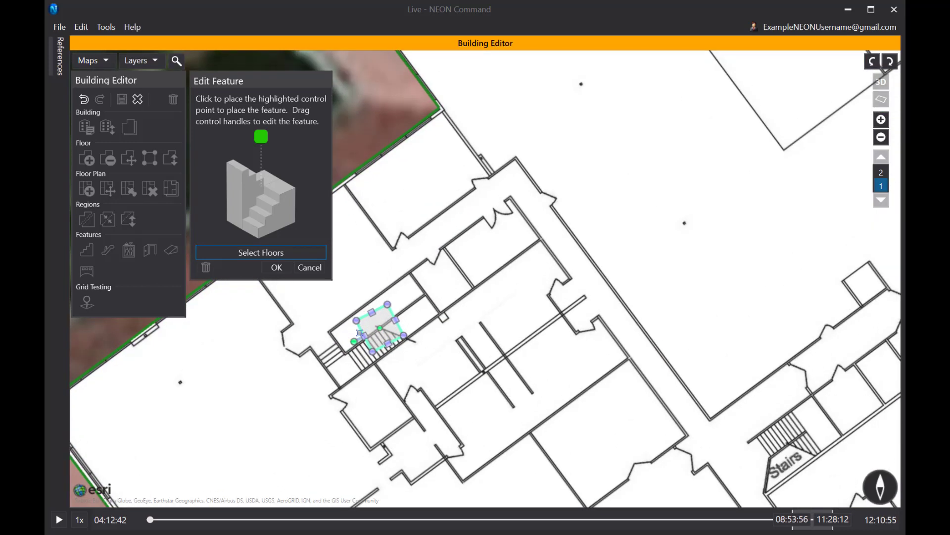
Rotate, move and stretch the stairs to span the whole stairwell, then commit them.
{"action": "scroll", "coordinate": [360, 332], "scroll_direction": "up", "scroll_amount": 3}
{"action": "left_click_drag", "start_coordinate": [307, 335], "coordinate": [480, 272]}
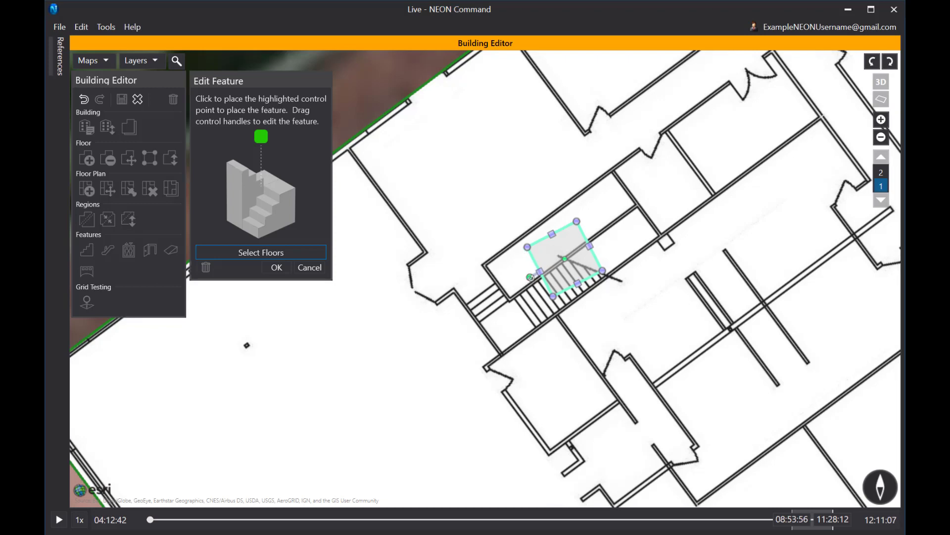
{"action": "left_click_drag", "start_coordinate": [529, 277], "coordinate": [310, 410]}
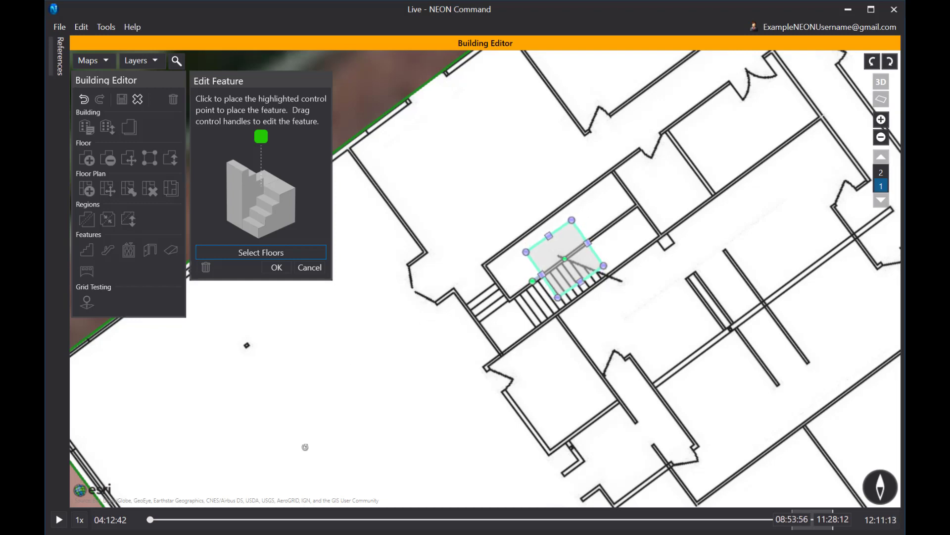
{"action": "left_click_drag", "start_coordinate": [307, 449], "coordinate": [314, 455]}
{"action": "left_click_drag", "start_coordinate": [565, 260], "coordinate": [605, 210]}
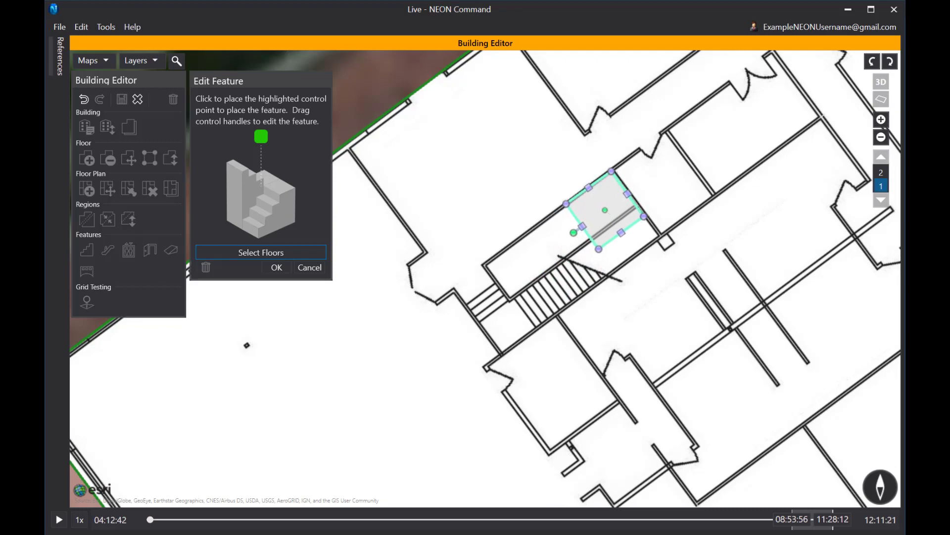
{"action": "left_click_drag", "start_coordinate": [599, 248], "coordinate": [501, 355]}
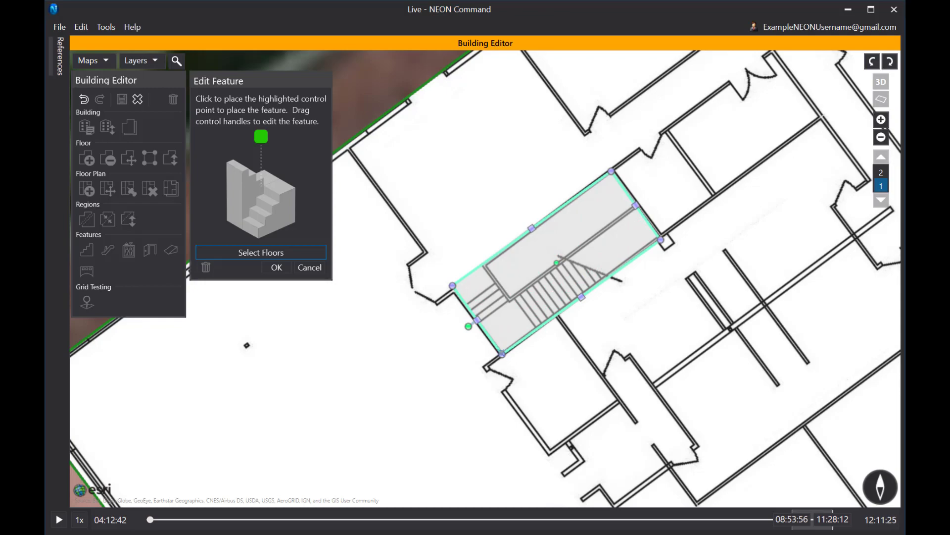
{"action": "left_click", "coordinate": [276, 268]}
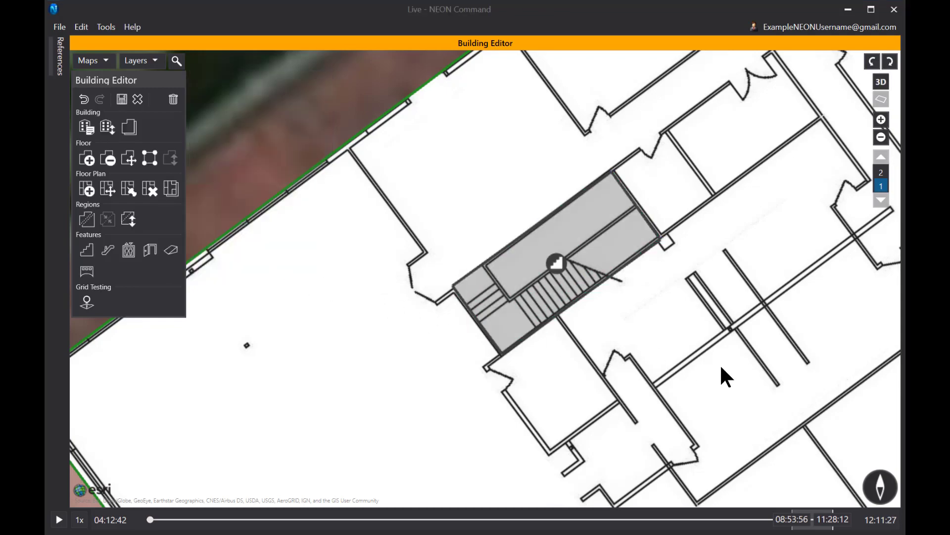
Place a new staircase shape in the other Stairs room.
{"action": "scroll", "coordinate": [706, 361], "scroll_direction": "down", "scroll_amount": 5}
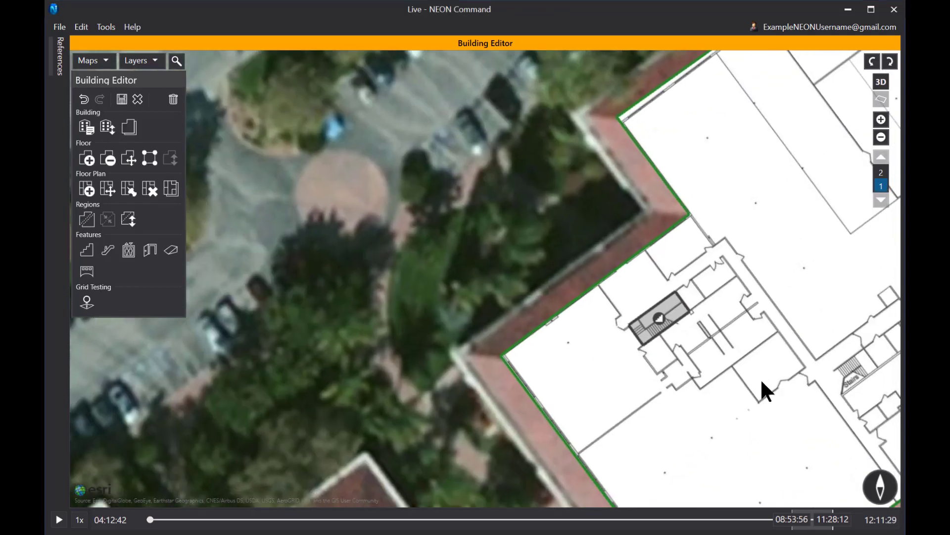
{"action": "left_click_drag", "start_coordinate": [762, 382], "coordinate": [577, 346]}
{"action": "scroll", "coordinate": [651, 322], "scroll_direction": "up", "scroll_amount": 4}
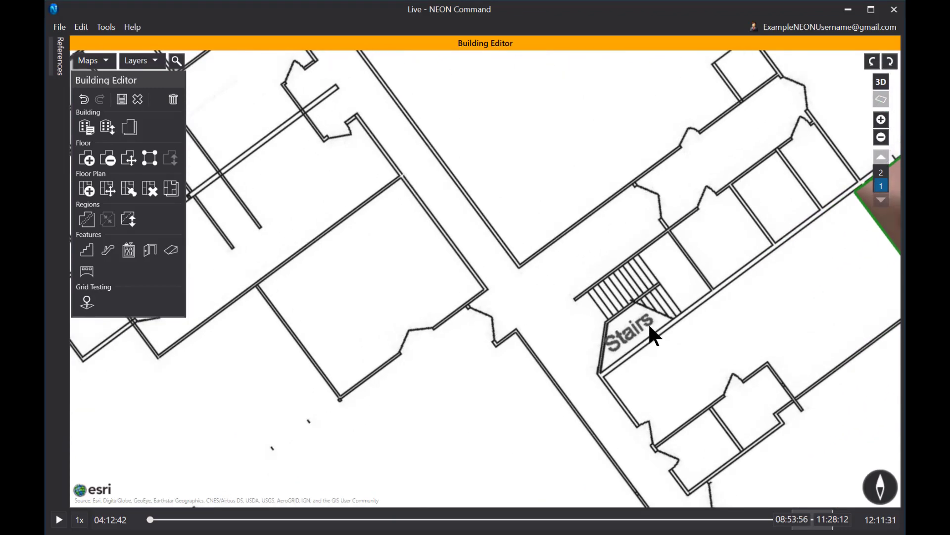
{"action": "scroll", "coordinate": [650, 327], "scroll_direction": "up", "scroll_amount": 1}
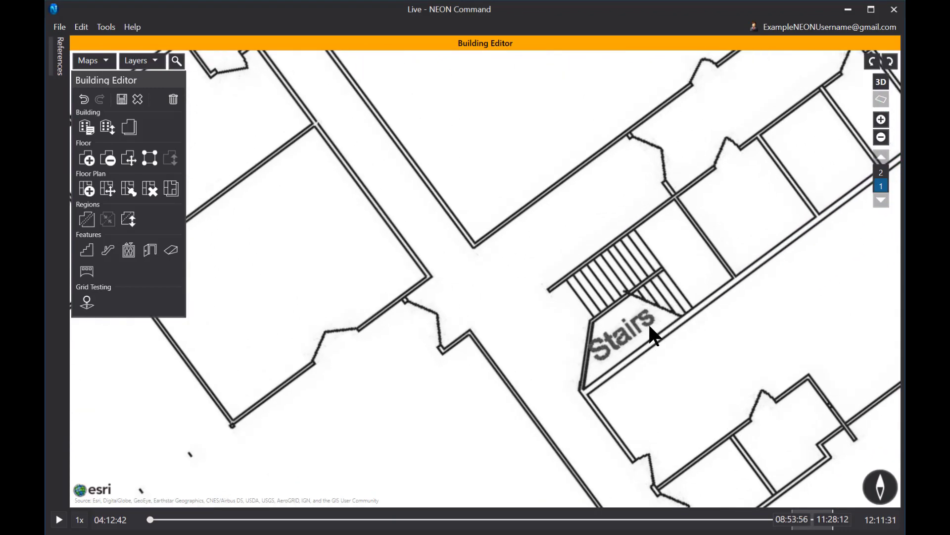
{"action": "left_click", "coordinate": [88, 252]}
{"action": "left_click", "coordinate": [71, 284]}
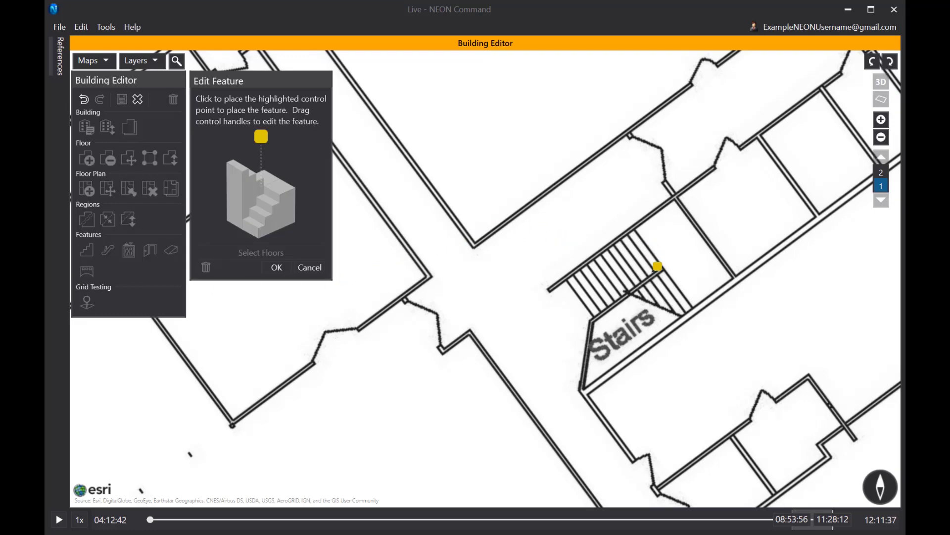
{"action": "left_click", "coordinate": [658, 266]}
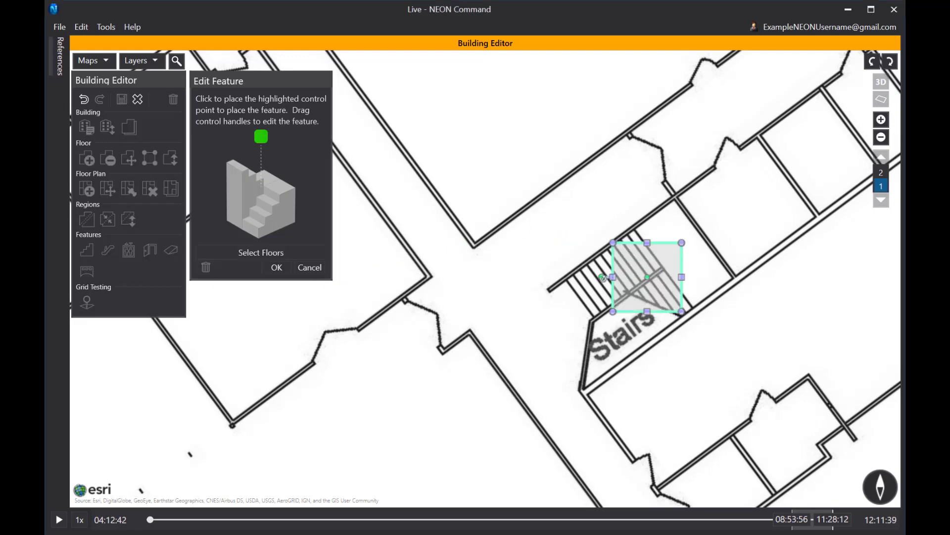
Rotate and resize the stairs to cover the stairwell and its Stairs label, then commit them.
{"action": "left_click_drag", "start_coordinate": [600, 277], "coordinate": [424, 457]}
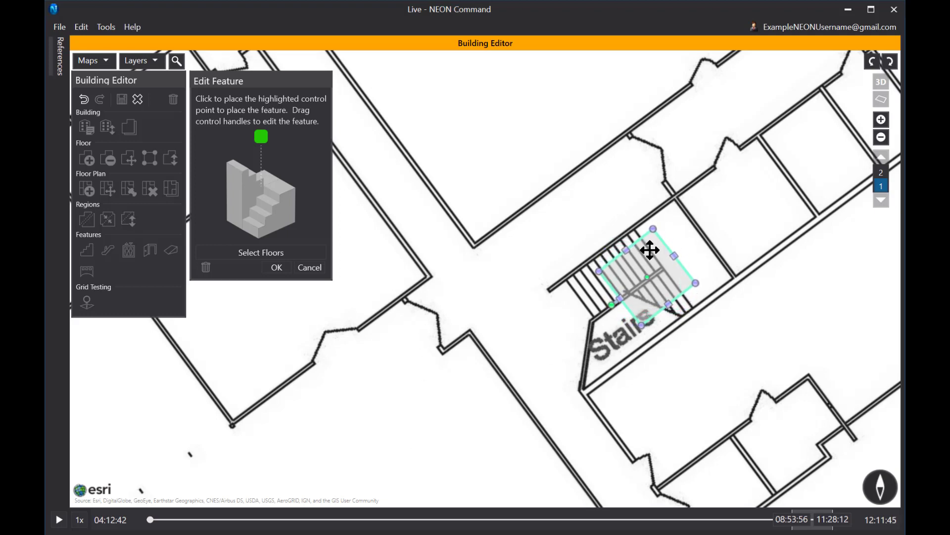
{"action": "left_click_drag", "start_coordinate": [674, 256], "coordinate": [701, 236]}
{"action": "left_click_drag", "start_coordinate": [640, 241], "coordinate": [634, 232]}
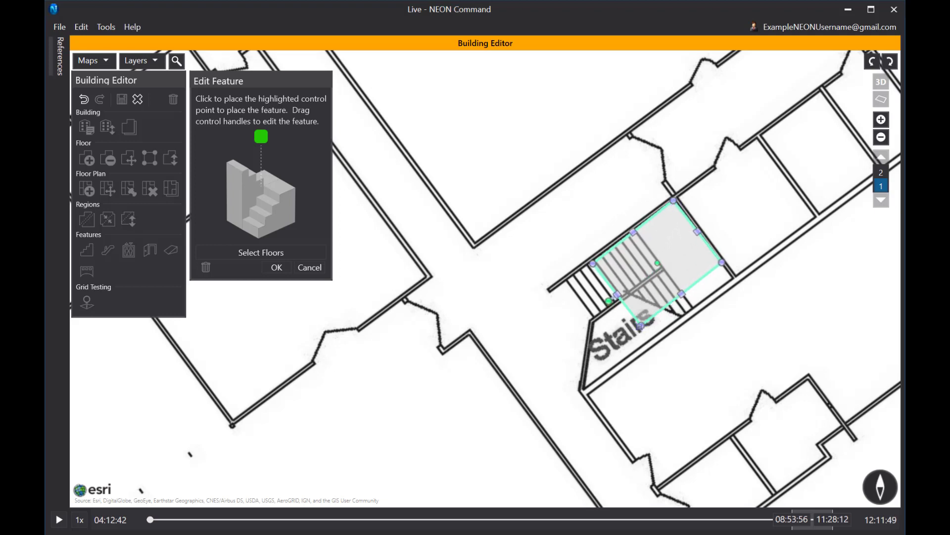
{"action": "left_click_drag", "start_coordinate": [640, 325], "coordinate": [585, 388]}
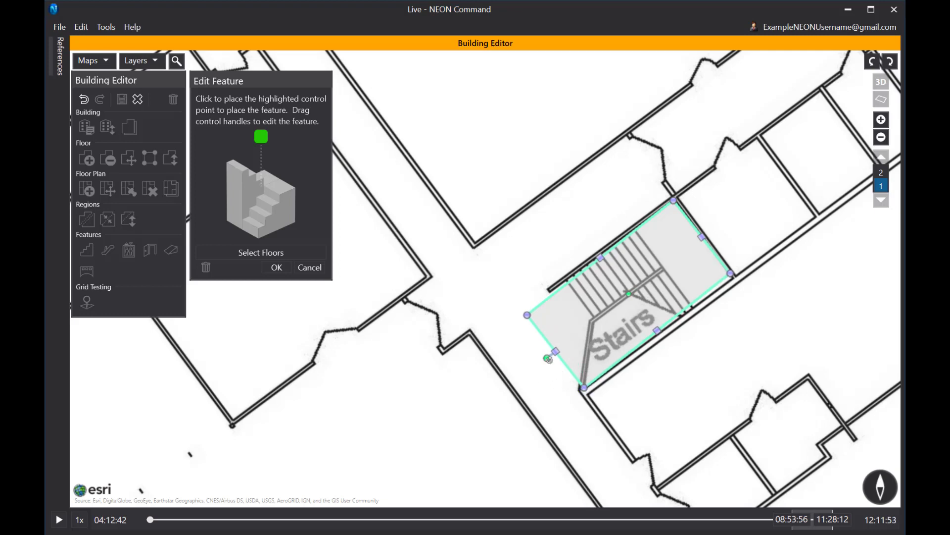
{"action": "left_click_drag", "start_coordinate": [548, 358], "coordinate": [401, 465]}
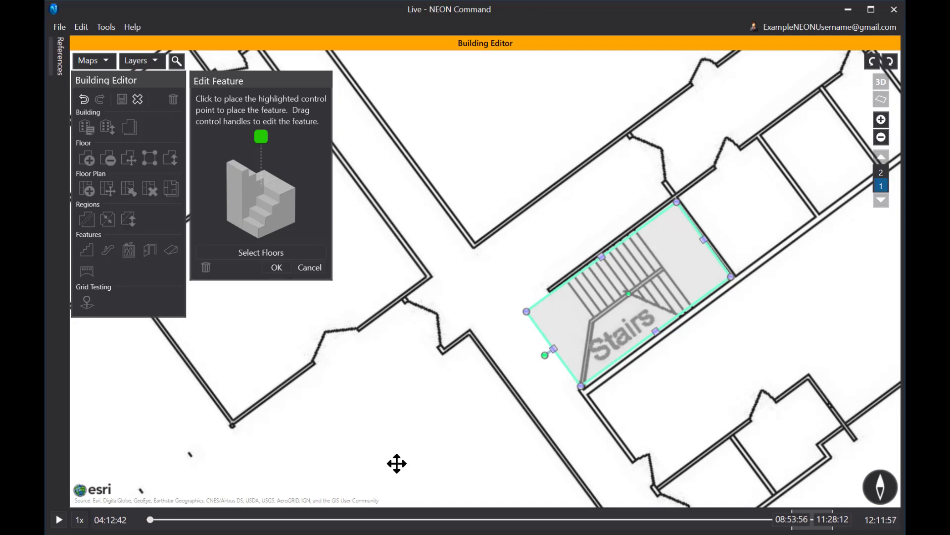
{"action": "left_click", "coordinate": [276, 268]}
Place a U-shaped staircase in the northern Stairs room.
{"action": "scroll", "coordinate": [601, 143], "scroll_direction": "down", "scroll_amount": 3}
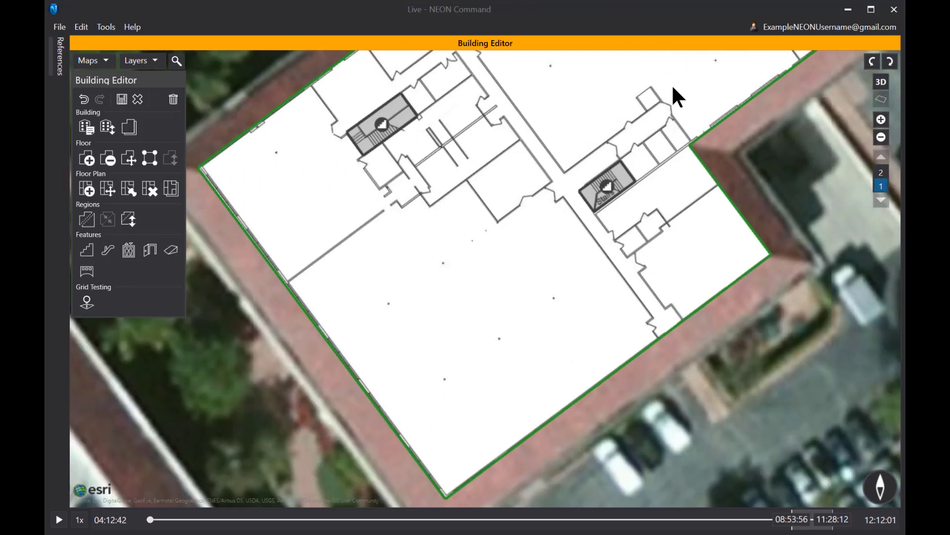
{"action": "left_click_drag", "start_coordinate": [675, 95], "coordinate": [509, 240]}
{"action": "left_click_drag", "start_coordinate": [573, 127], "coordinate": [601, 291]}
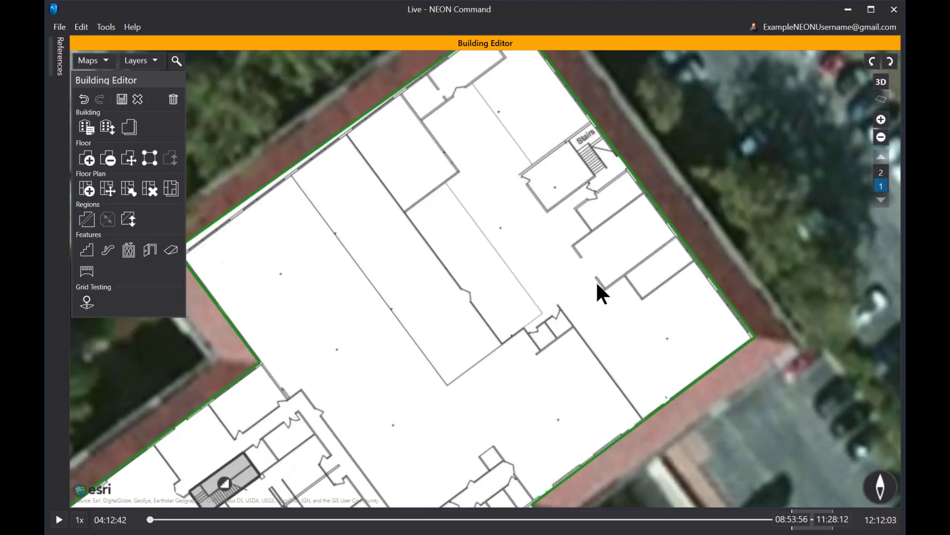
{"action": "scroll", "coordinate": [594, 181], "scroll_direction": "up", "scroll_amount": 3}
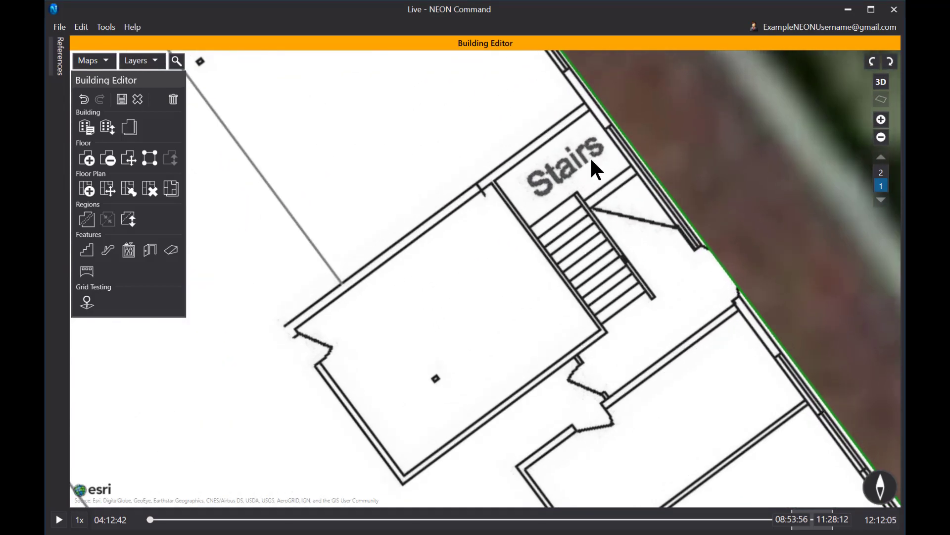
{"action": "left_click", "coordinate": [88, 249]}
{"action": "left_click", "coordinate": [78, 272]}
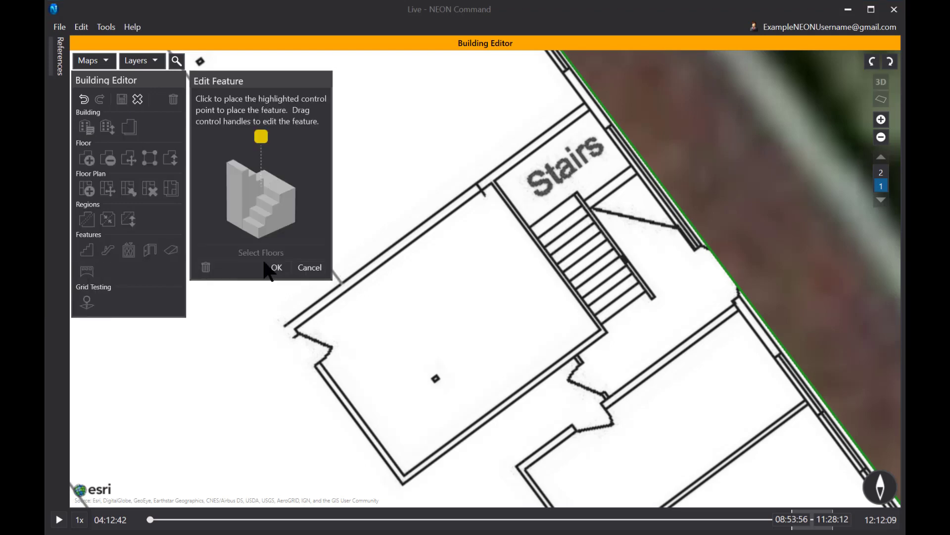
{"action": "left_click", "coordinate": [614, 228]}
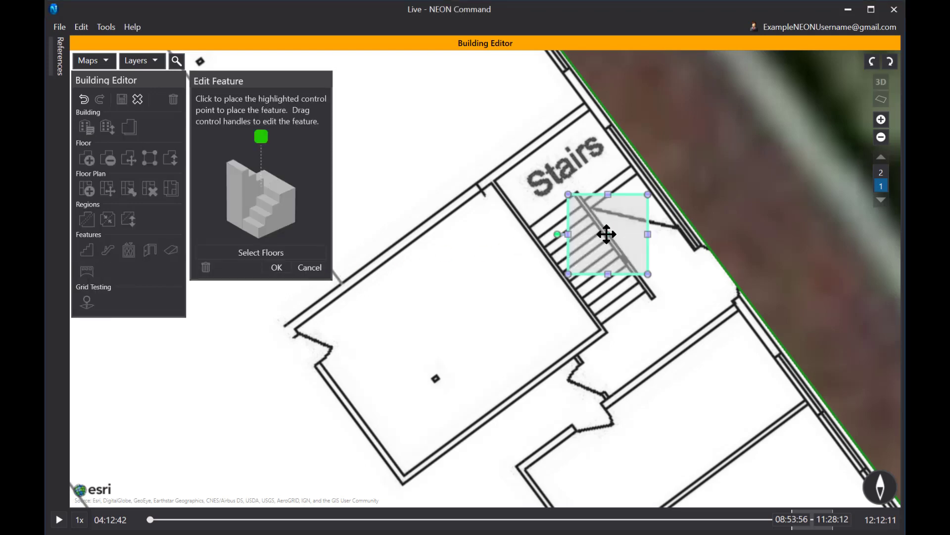
Rotate the stairs about 45° and stretch them over the label and staircase, then commit.
{"action": "left_click_drag", "start_coordinate": [558, 234], "coordinate": [409, 11]}
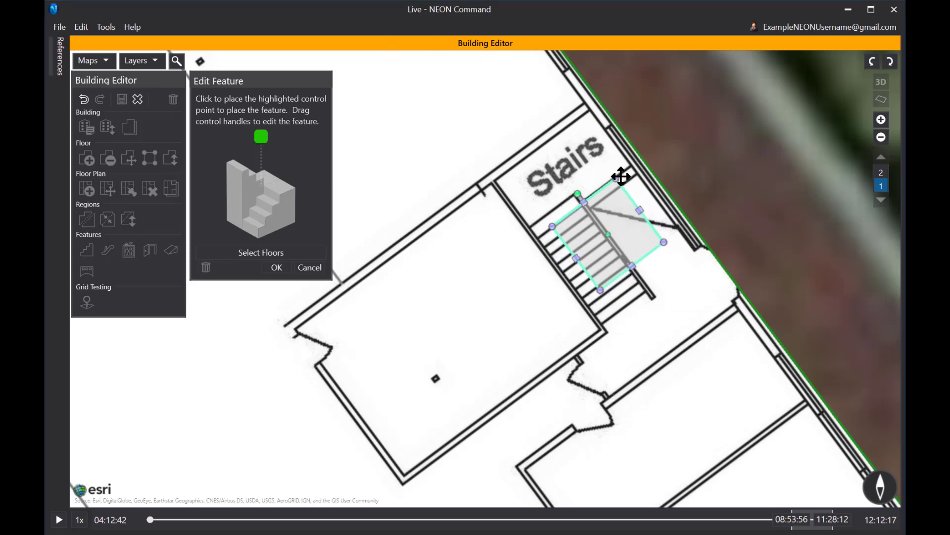
{"action": "left_click_drag", "start_coordinate": [617, 177], "coordinate": [589, 112]}
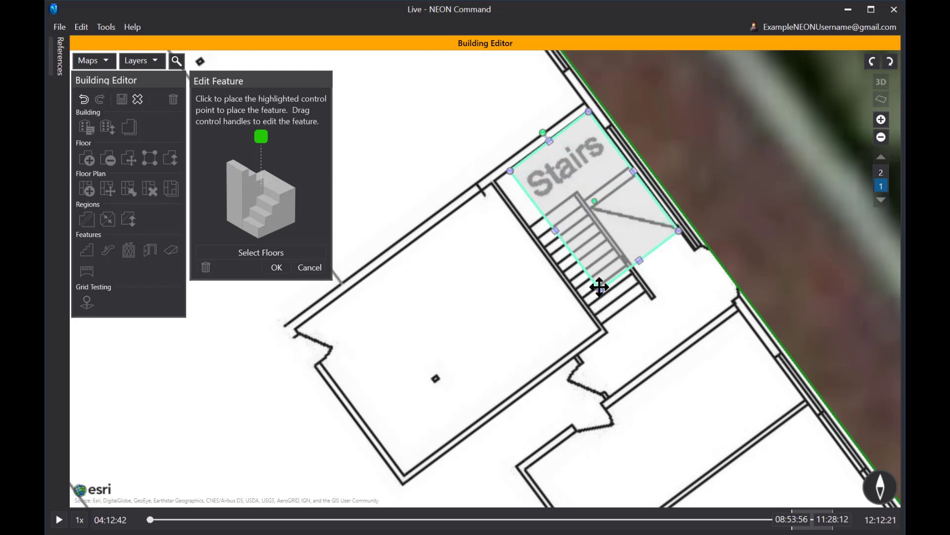
{"action": "left_click_drag", "start_coordinate": [600, 290], "coordinate": [607, 332]}
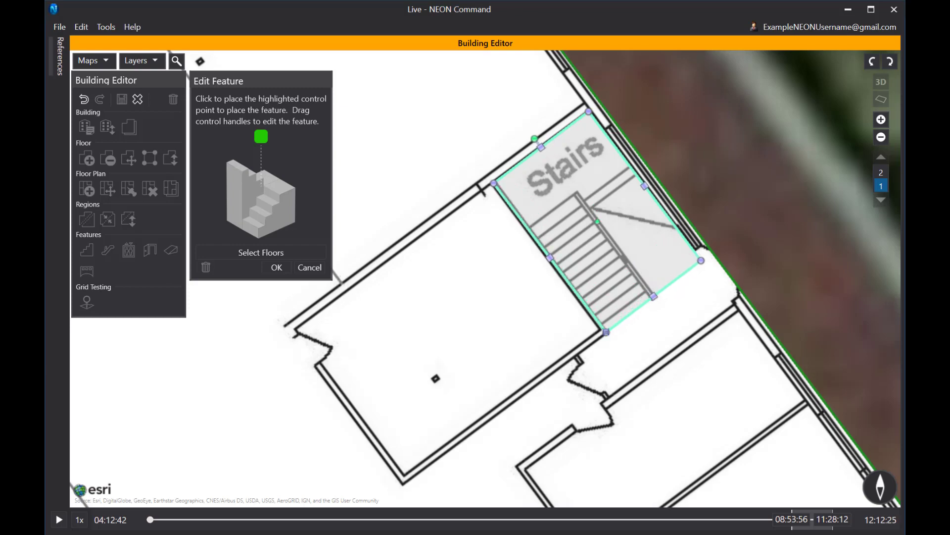
{"action": "left_click", "coordinate": [277, 267]}
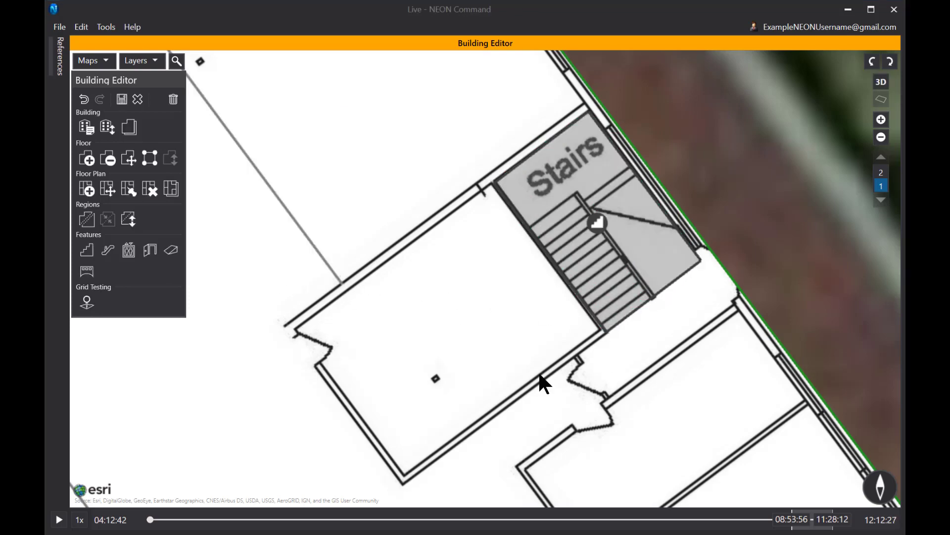
{"action": "scroll", "coordinate": [538, 371], "scroll_direction": "down", "scroll_amount": 5}
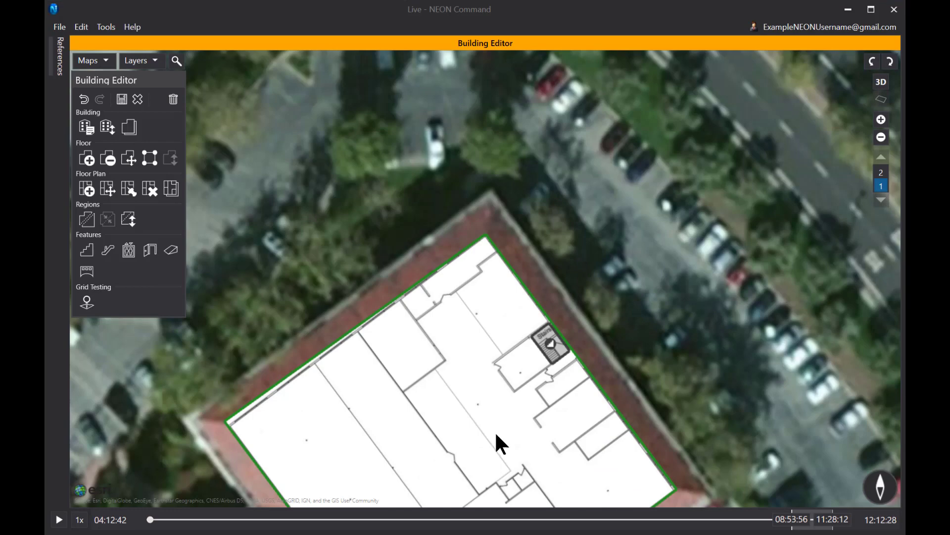
{"action": "left_click_drag", "start_coordinate": [494, 431], "coordinate": [536, 135]}
{"action": "scroll", "coordinate": [513, 321], "scroll_direction": "up", "scroll_amount": 5}
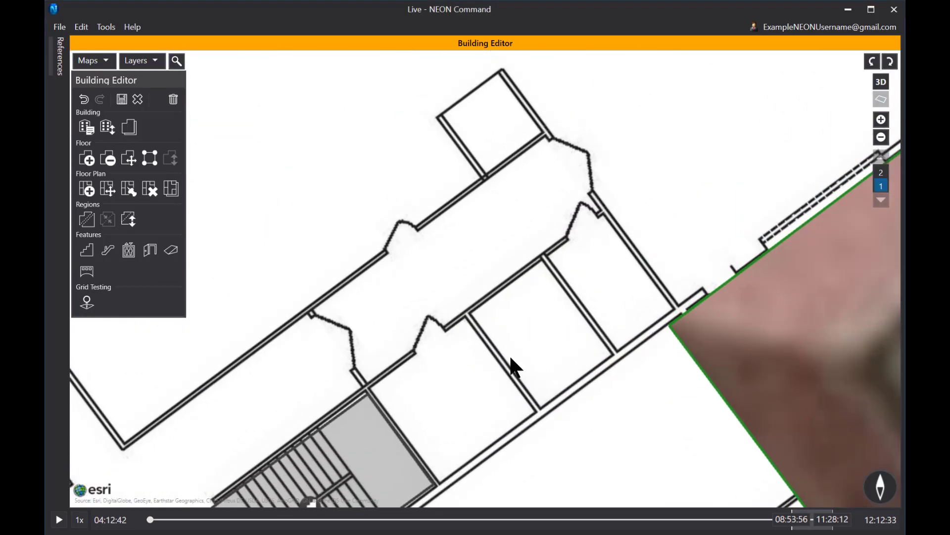
{"action": "left_click", "coordinate": [129, 250]}
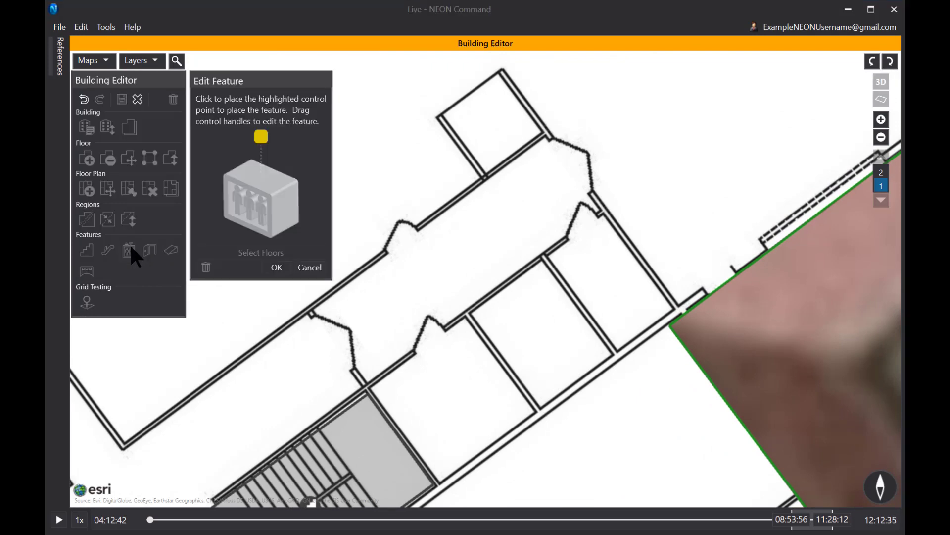
{"action": "left_click", "coordinate": [539, 326]}
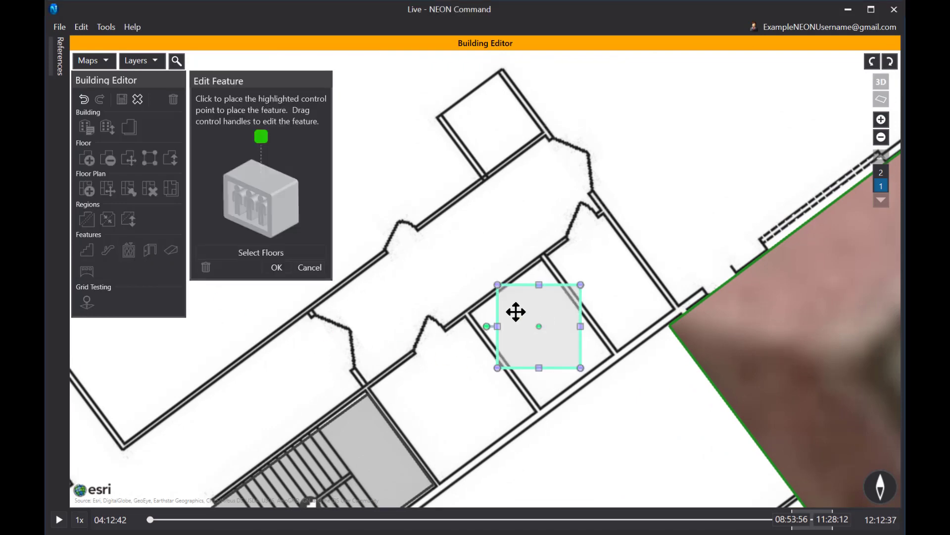
{"action": "left_click_drag", "start_coordinate": [486, 326], "coordinate": [456, 216]}
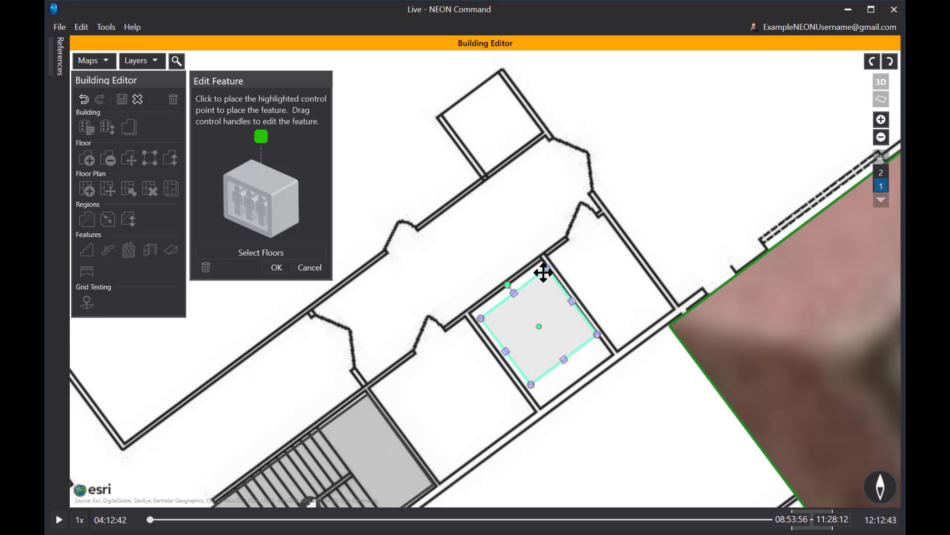
{"action": "left_click_drag", "start_coordinate": [547, 268], "coordinate": [539, 260]}
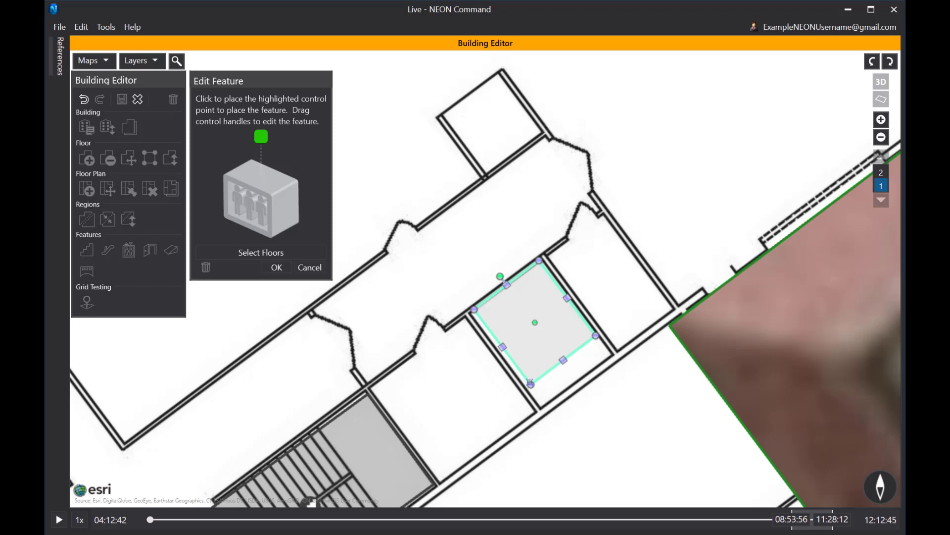
{"action": "left_click_drag", "start_coordinate": [531, 384], "coordinate": [541, 408]}
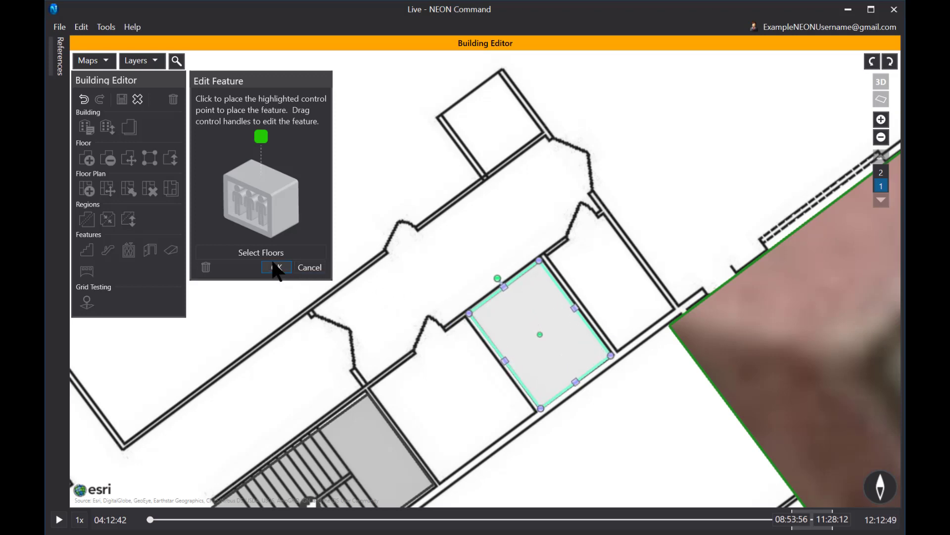
{"action": "left_click", "coordinate": [256, 254]}
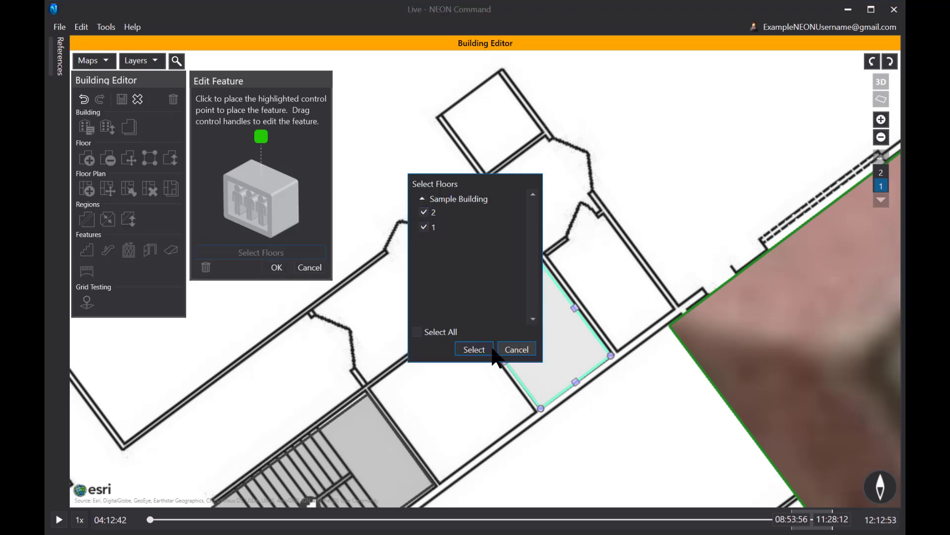
{"action": "left_click", "coordinate": [516, 350]}
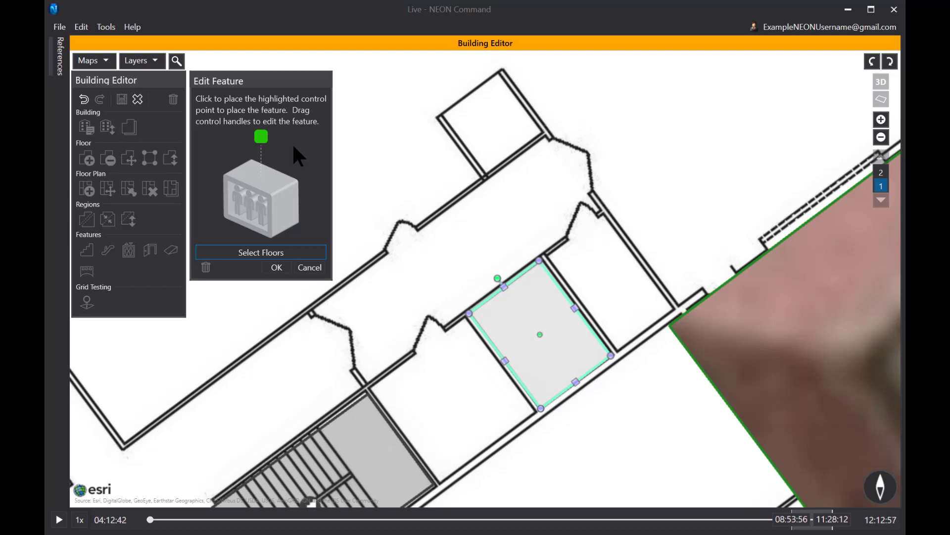
{"action": "left_click", "coordinate": [276, 267]}
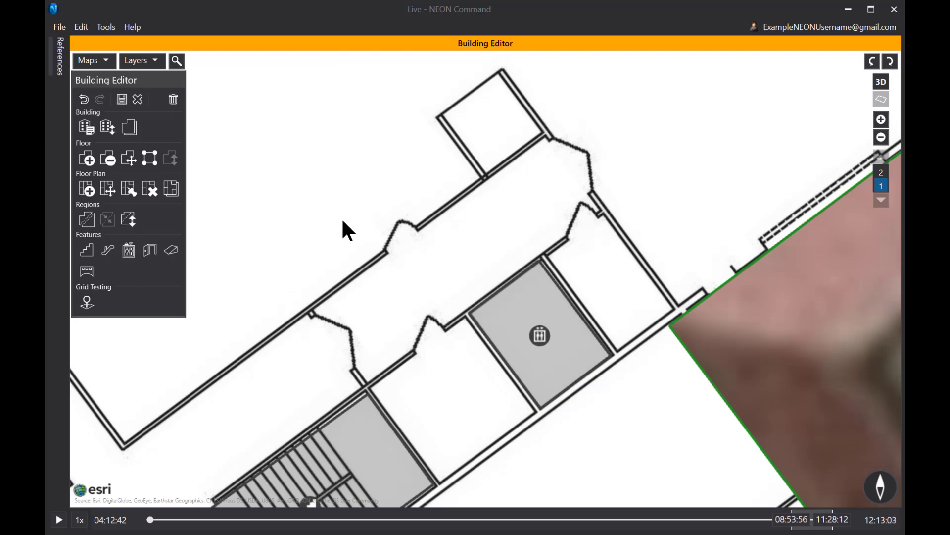
Pan the map to show the full stairwell next to the elevator room.
{"action": "left_click_drag", "start_coordinate": [343, 222], "coordinate": [431, 103]}
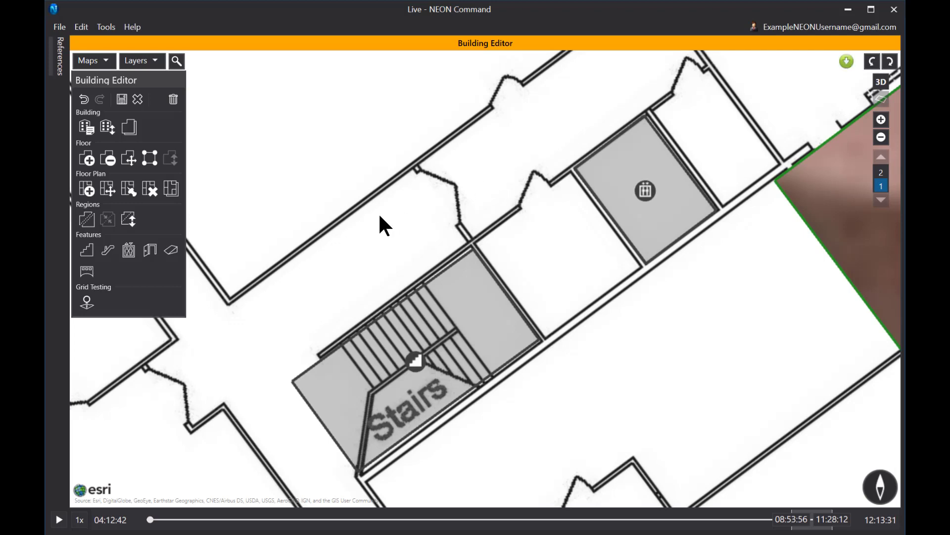
Outline the elevator room's four corners as a red critical area and commit it.
{"action": "left_click", "coordinate": [87, 301]}
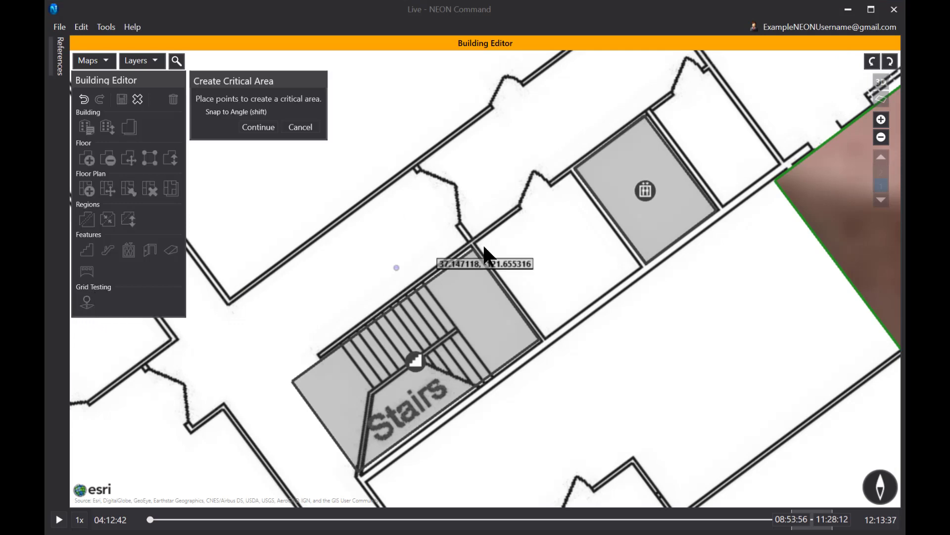
{"action": "left_click", "coordinate": [644, 114]}
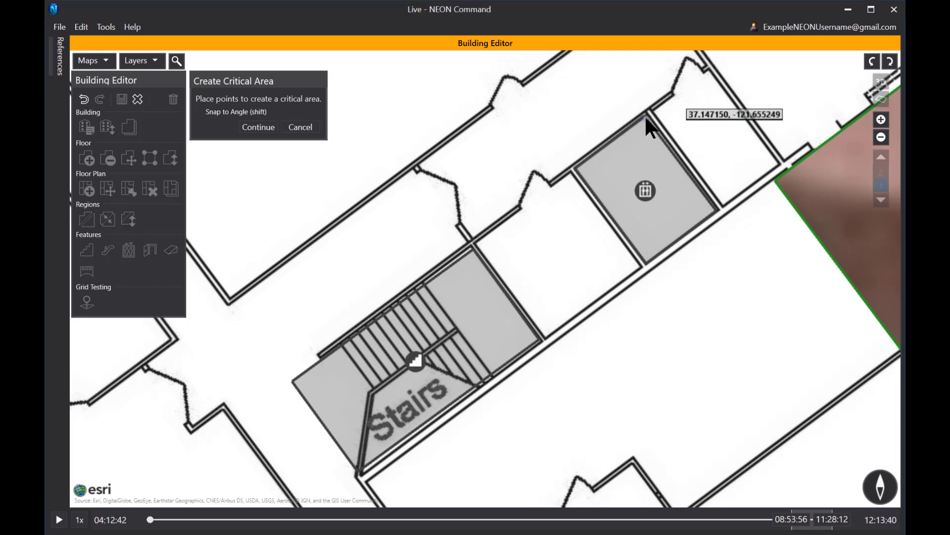
{"action": "left_click", "coordinate": [713, 209]}
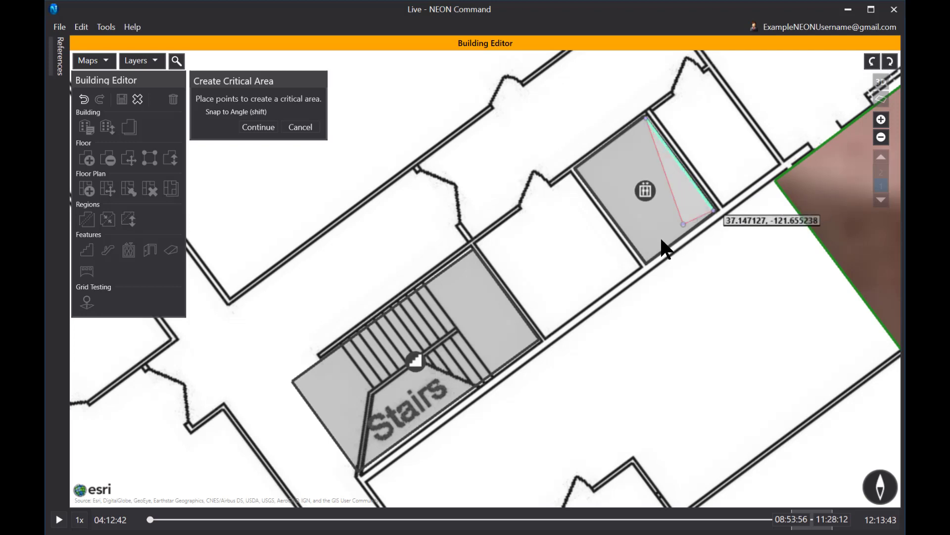
{"action": "left_click", "coordinate": [645, 260]}
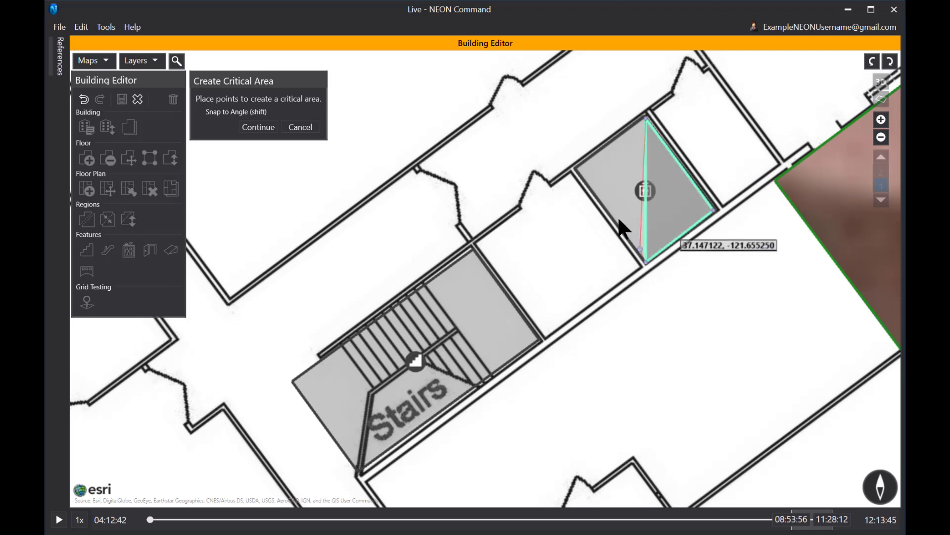
{"action": "left_click", "coordinate": [574, 165]}
{"action": "left_click", "coordinate": [258, 127]}
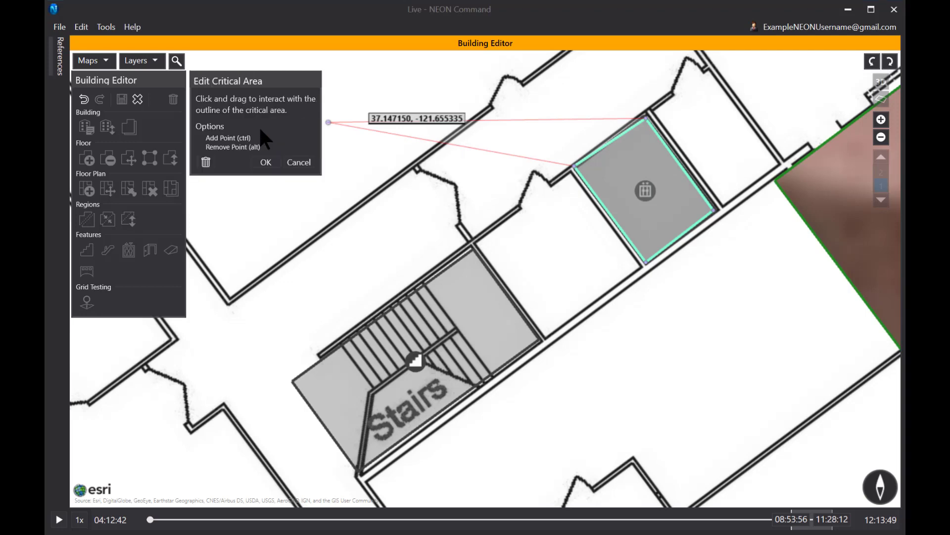
{"action": "left_click", "coordinate": [266, 162]}
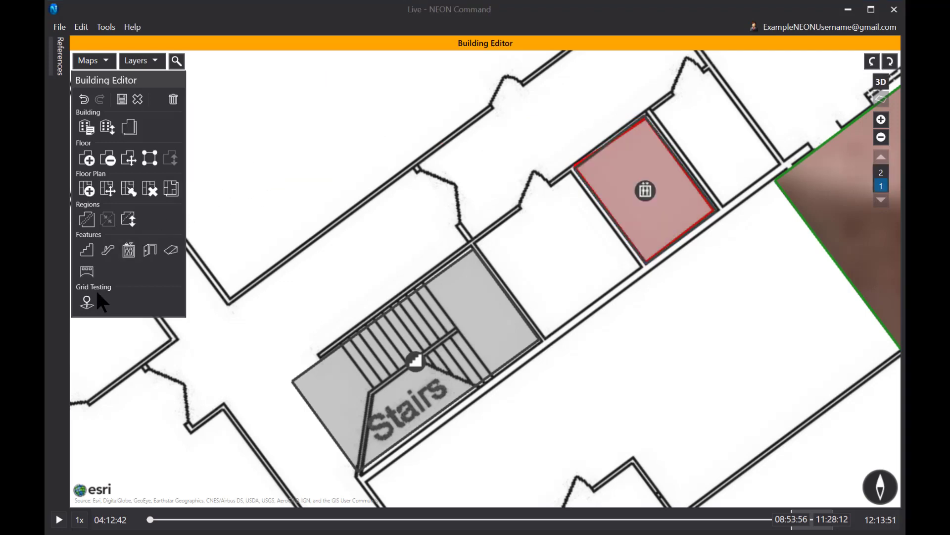
Outline the adjacent stairwell's four corners as a second red critical area and commit it.
{"action": "left_click", "coordinate": [88, 302]}
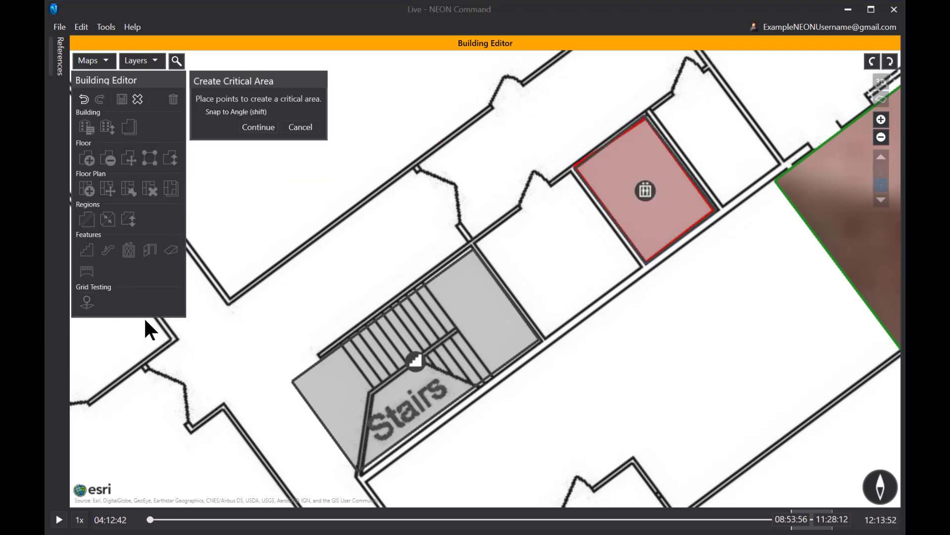
{"action": "left_click", "coordinate": [470, 246]}
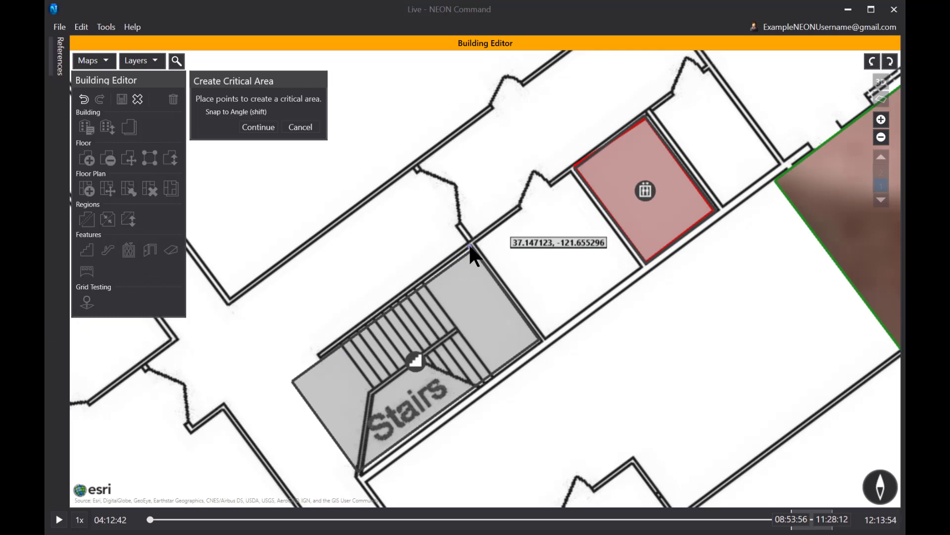
{"action": "left_click", "coordinate": [538, 338]}
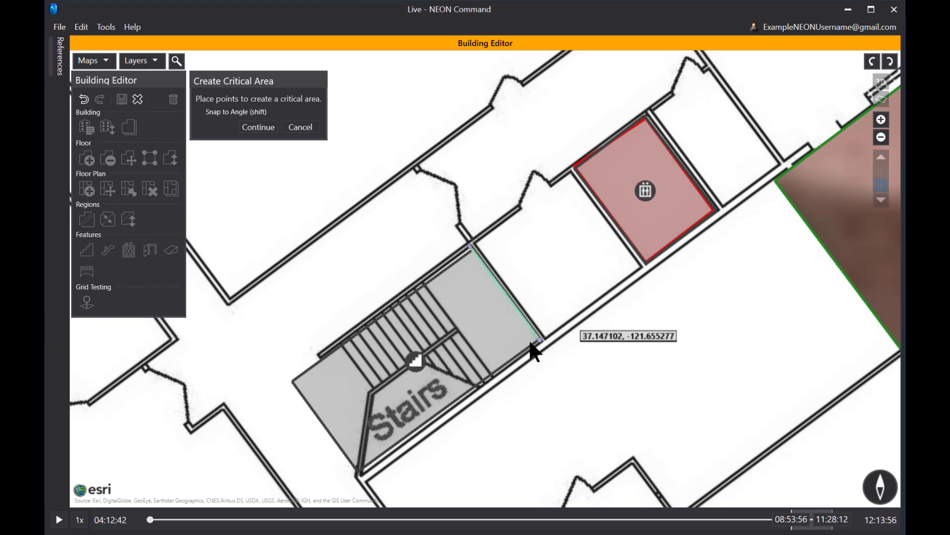
{"action": "left_click", "coordinate": [358, 472]}
{"action": "left_click", "coordinate": [293, 375]}
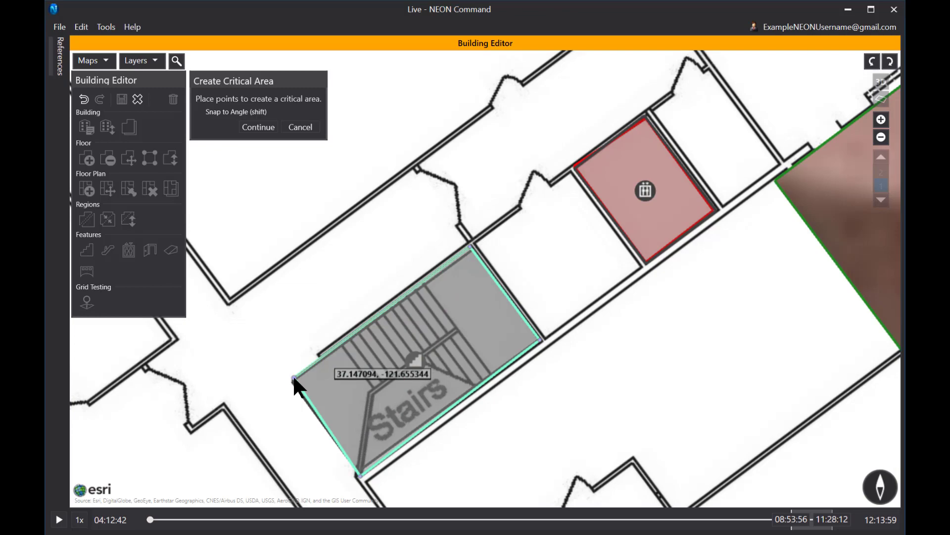
{"action": "left_click", "coordinate": [257, 127]}
{"action": "left_click", "coordinate": [267, 161]}
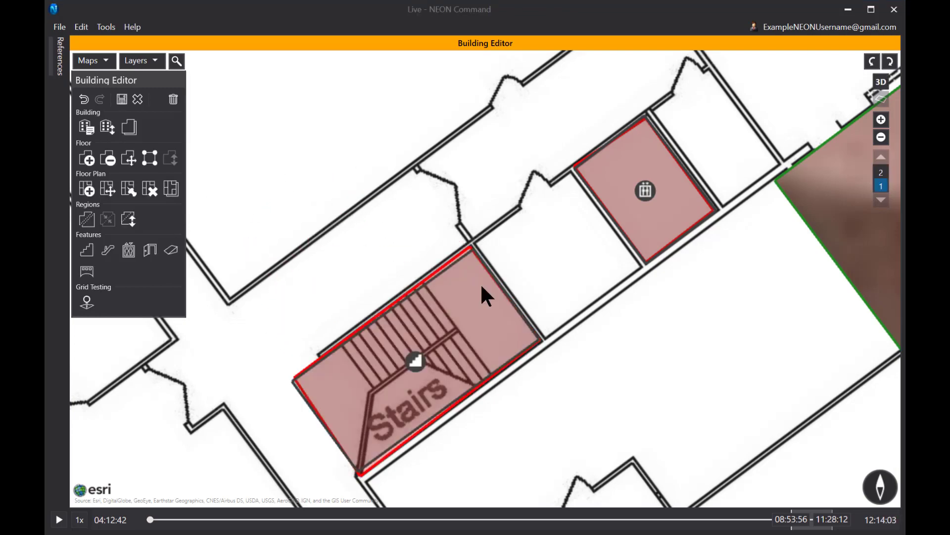
Mark the second stairwell with a four-corner red critical area.
{"action": "scroll", "coordinate": [512, 344], "scroll_direction": "down", "scroll_amount": 6}
{"action": "scroll", "coordinate": [406, 325], "scroll_direction": "up", "scroll_amount": 5}
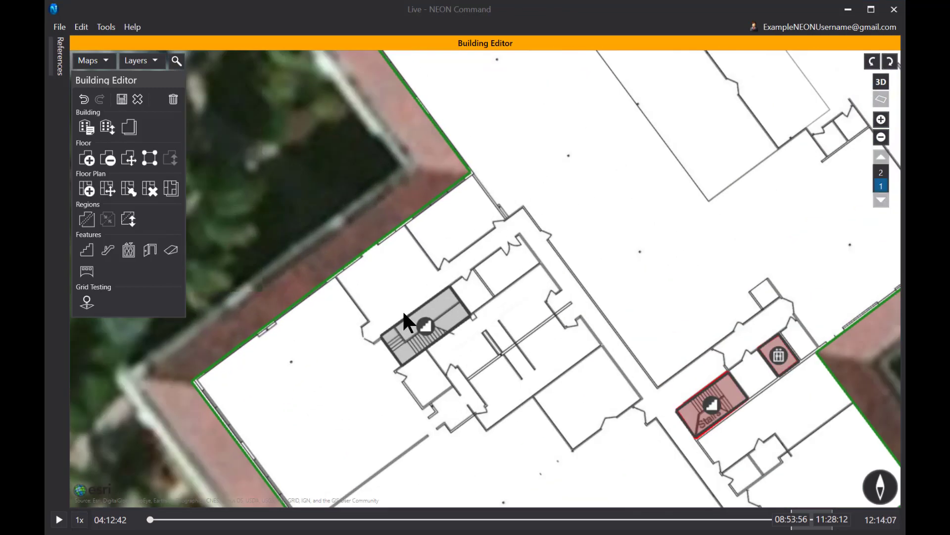
{"action": "left_click", "coordinate": [88, 301]}
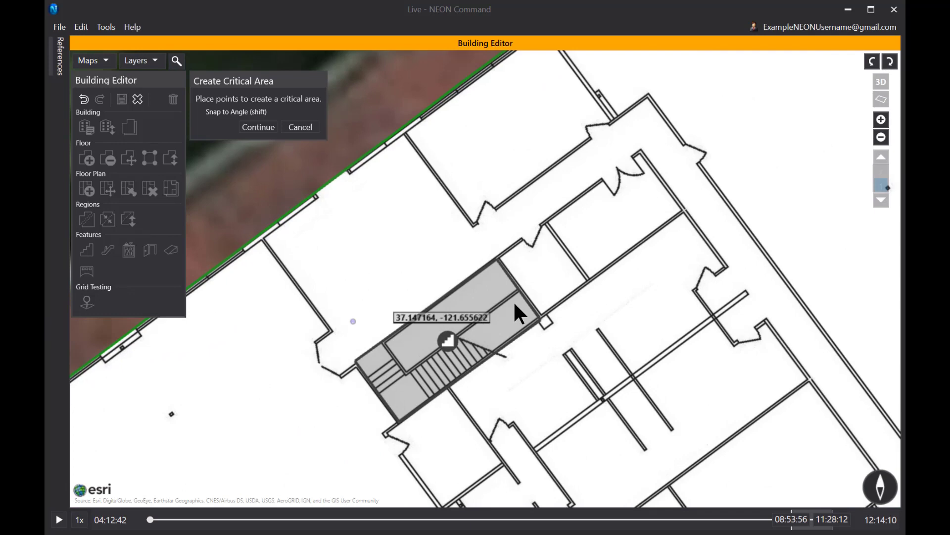
{"action": "left_click", "coordinate": [497, 257]}
{"action": "left_click", "coordinate": [535, 314]}
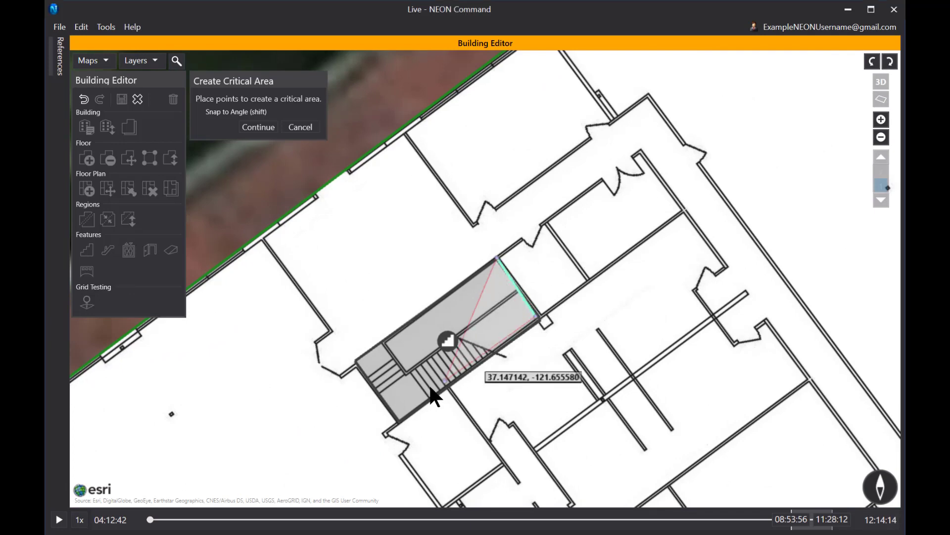
{"action": "left_click", "coordinate": [398, 421]}
{"action": "left_click", "coordinate": [355, 358]}
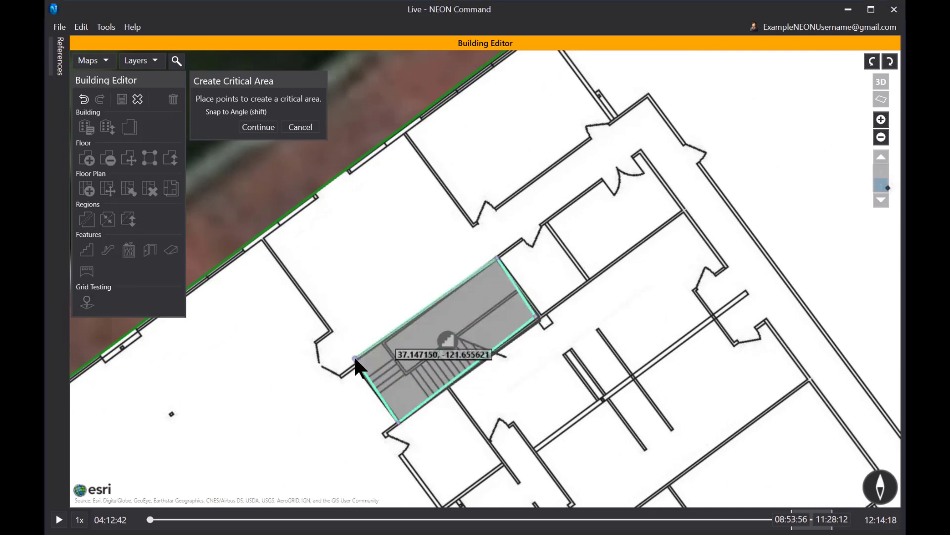
{"action": "left_click", "coordinate": [258, 127]}
{"action": "left_click", "coordinate": [266, 163]}
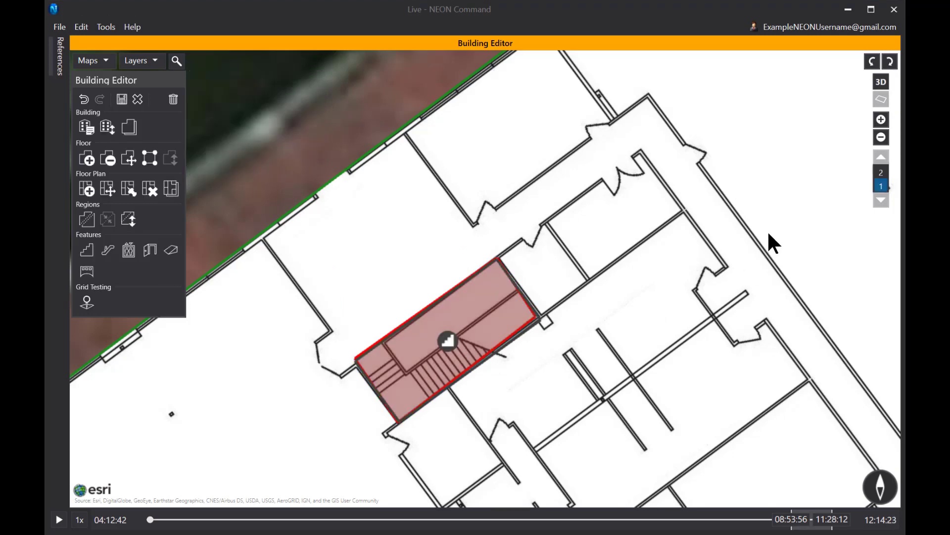
Mark the northern Stairs room with a four-corner red critical area and zoom back out.
{"action": "scroll", "coordinate": [770, 240], "scroll_direction": "up", "scroll_amount": 5}
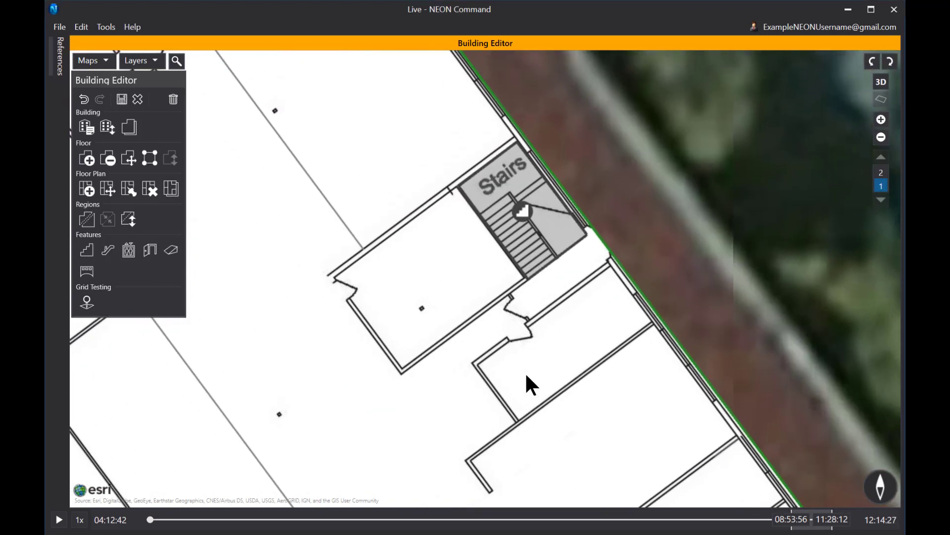
{"action": "left_click", "coordinate": [86, 271]}
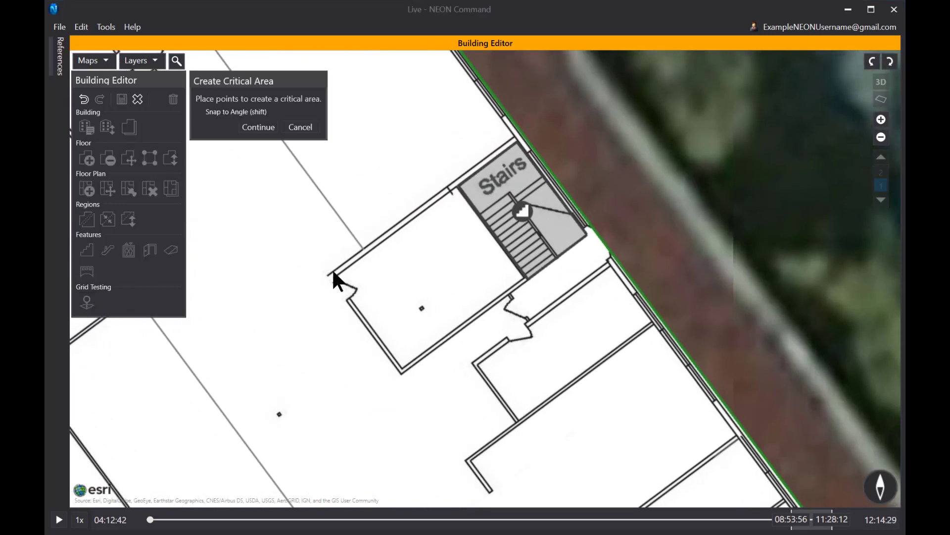
{"action": "left_click", "coordinate": [459, 187]}
{"action": "left_click", "coordinate": [516, 142]}
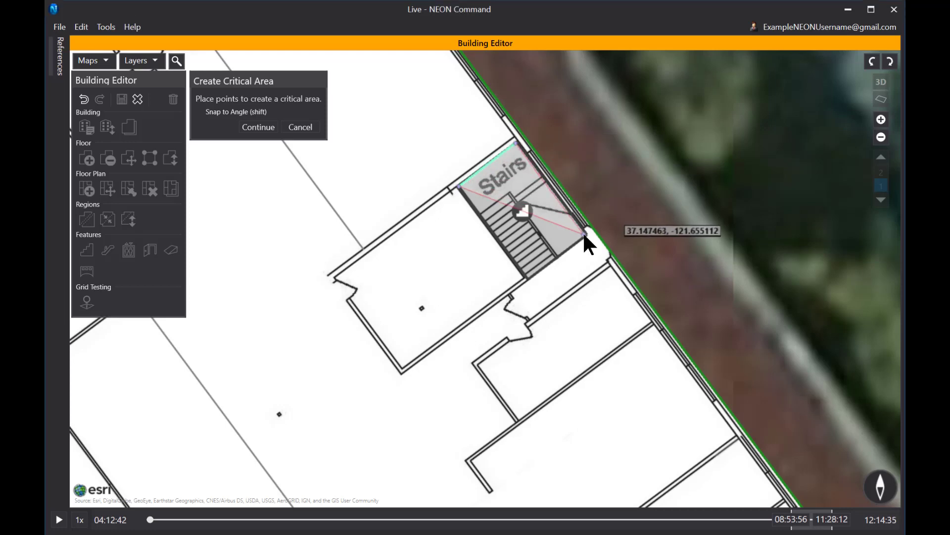
{"action": "left_click", "coordinate": [585, 232]}
{"action": "left_click", "coordinate": [527, 278]}
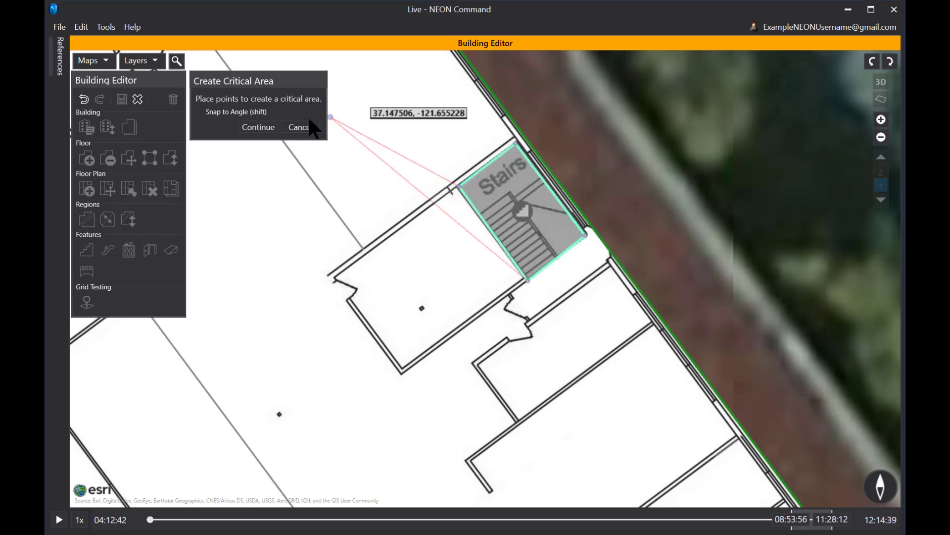
{"action": "left_click", "coordinate": [262, 128]}
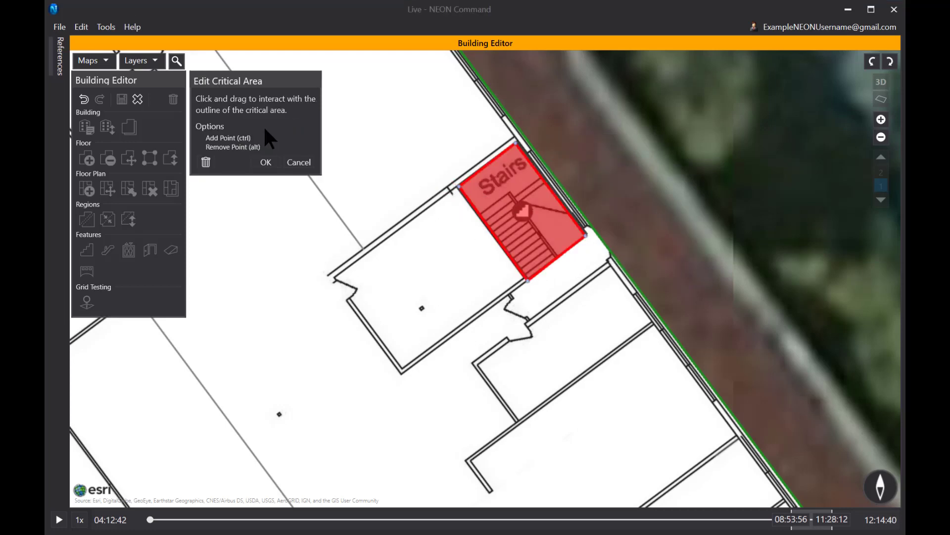
{"action": "left_click", "coordinate": [266, 163]}
{"action": "scroll", "coordinate": [312, 265], "scroll_direction": "down", "scroll_amount": 5}
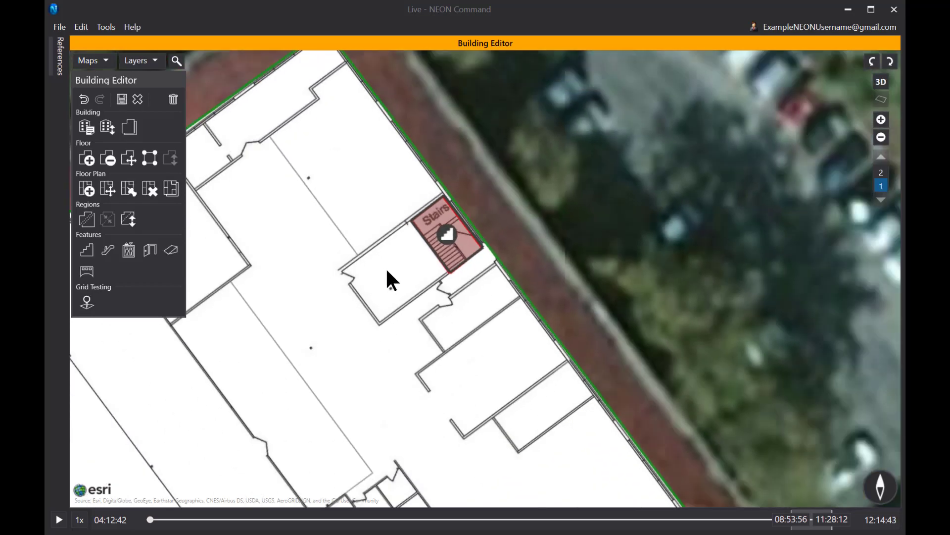
Recentre the whole building and save all pending building changes.
{"action": "left_click_drag", "start_coordinate": [286, 341], "coordinate": [515, 208]}
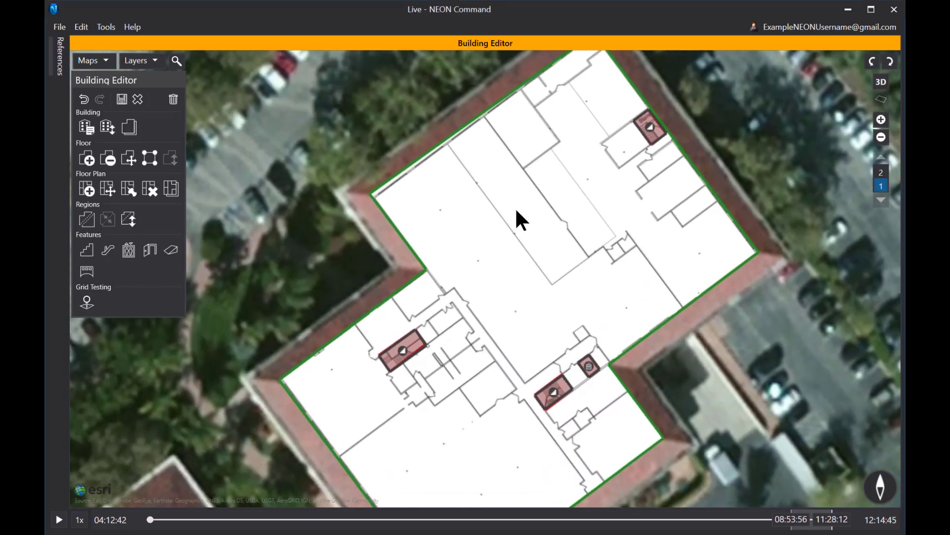
{"action": "scroll", "coordinate": [545, 265], "scroll_direction": "down", "scroll_amount": 1}
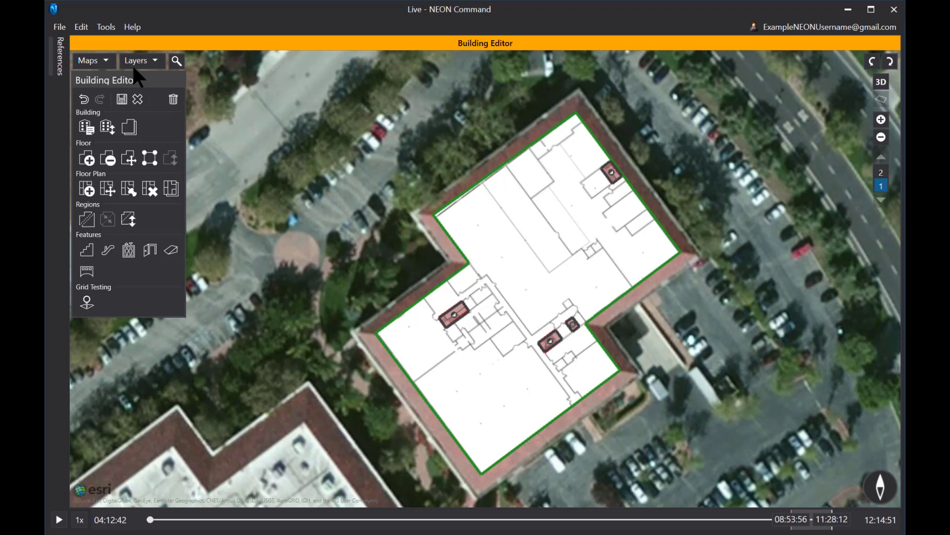
{"action": "left_click", "coordinate": [121, 98]}
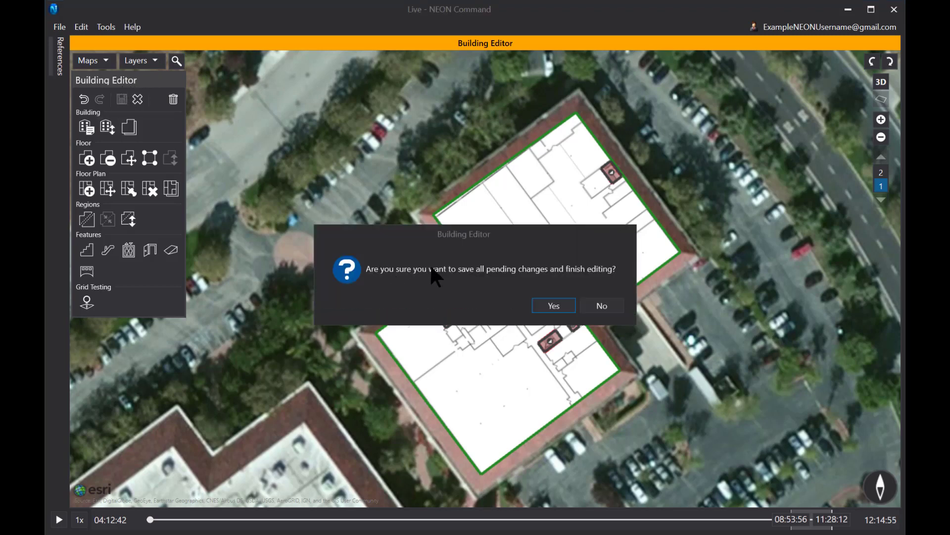
Confirm saving and finishing the building edits, then reopen "Sample Building" in the Building Editor.
{"action": "left_click", "coordinate": [554, 306]}
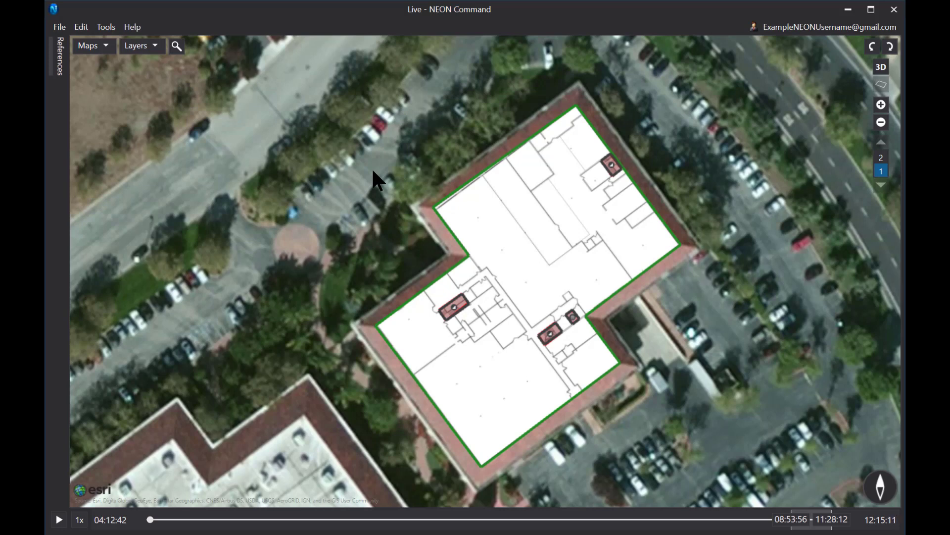
{"action": "right_click", "coordinate": [518, 246]}
{"action": "left_click", "coordinate": [406, 276]}
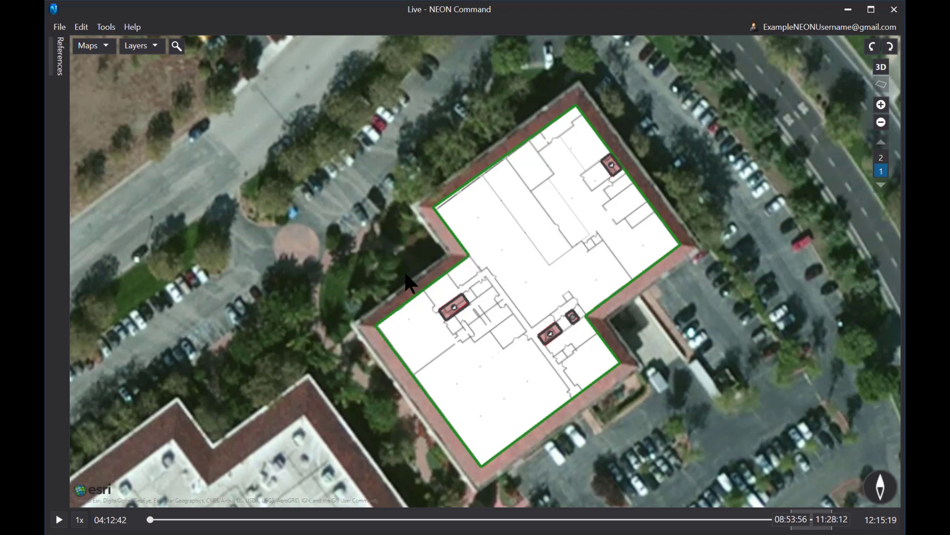